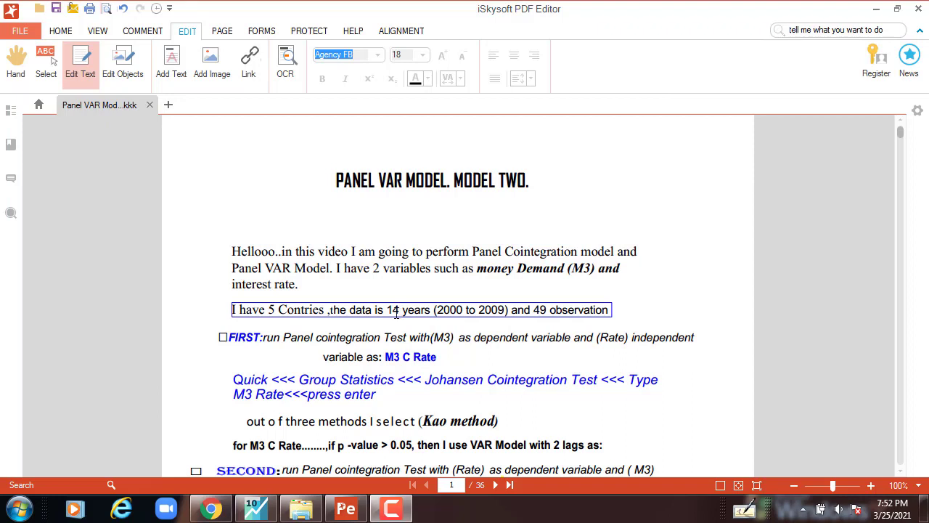
- Replace the 14 years with 9 in the line describing the data period
left_click_drag(401, 309, 385, 311)
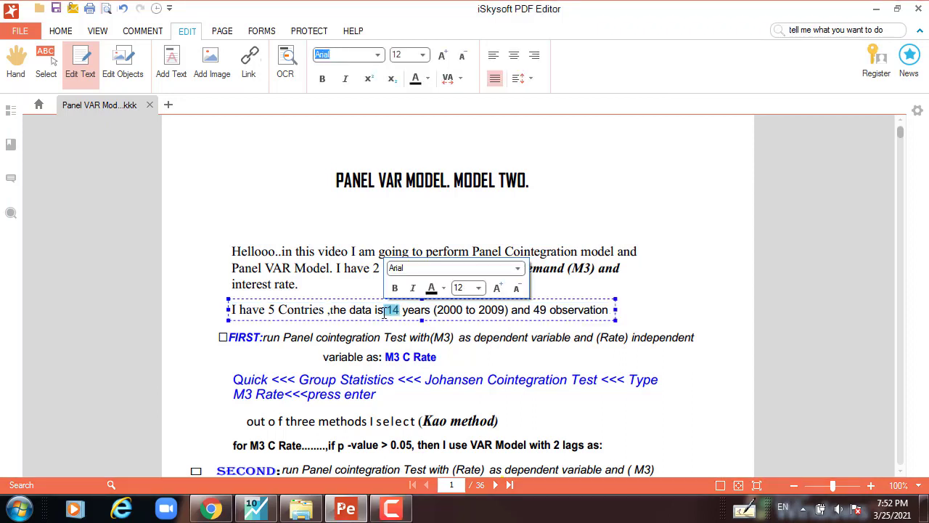
key("BackSpace")
type("9")
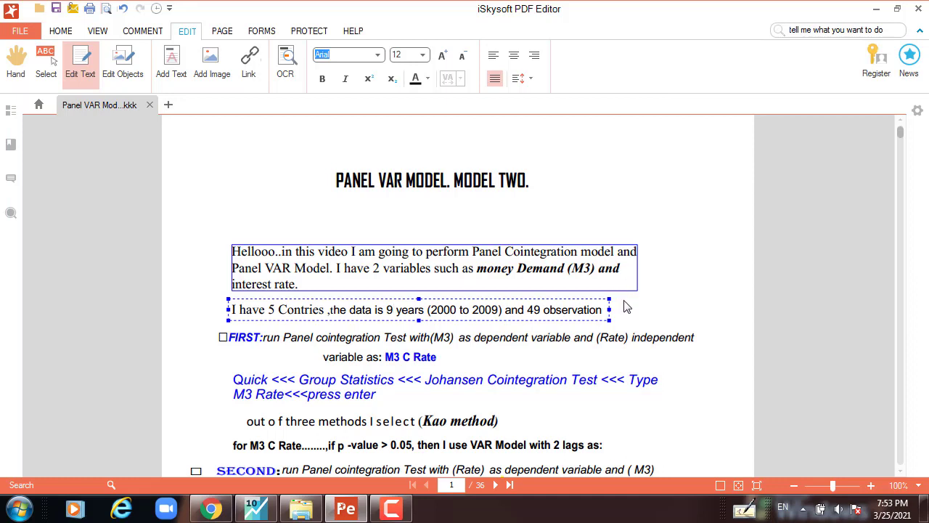
- Highlight the M3 C Rate specification and read the first page's instructions through to the two-lag VAR specification
left_click_drag(383, 356, 437, 356)
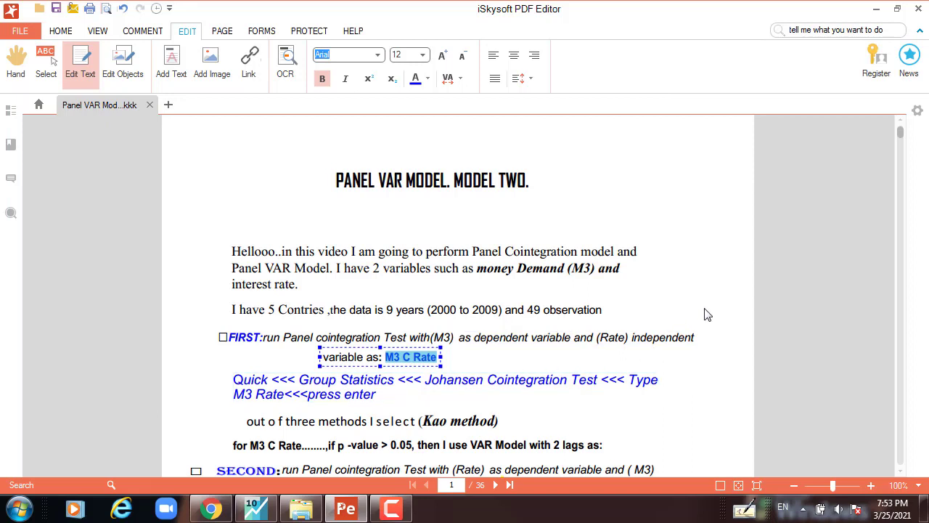
scroll(707, 314, "down", 6)
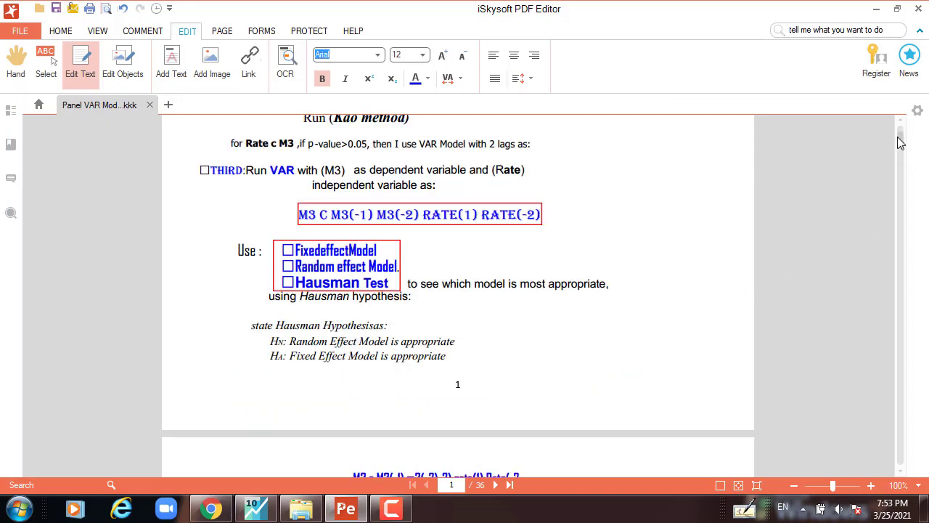
scroll(900, 141, "up", 3)
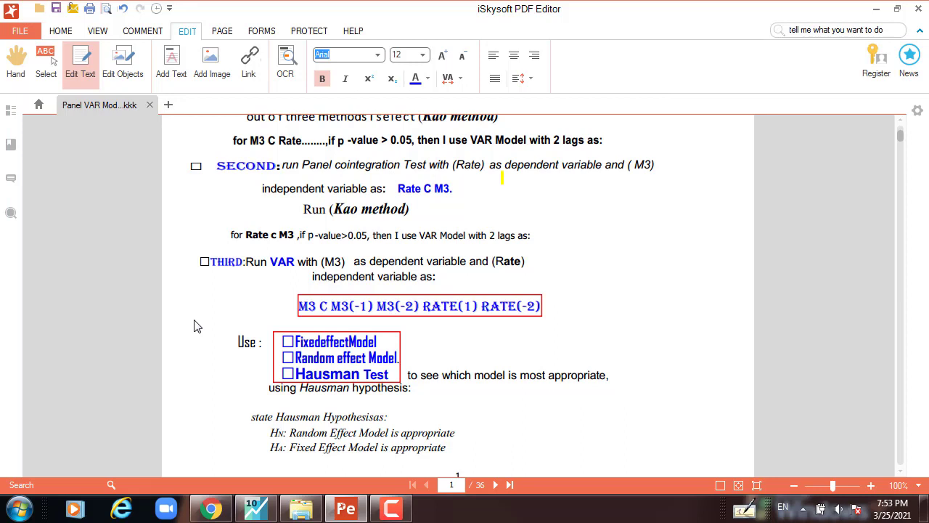
left_click(275, 137)
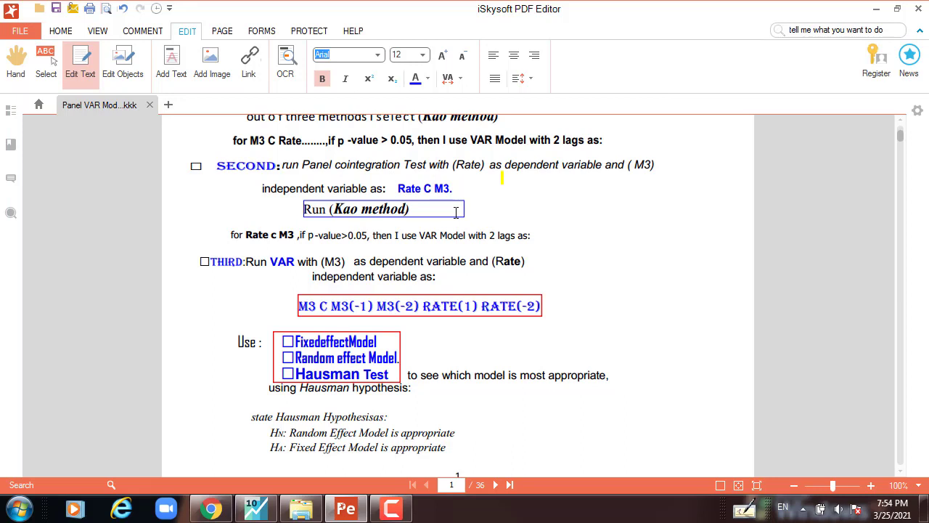
left_click(348, 307)
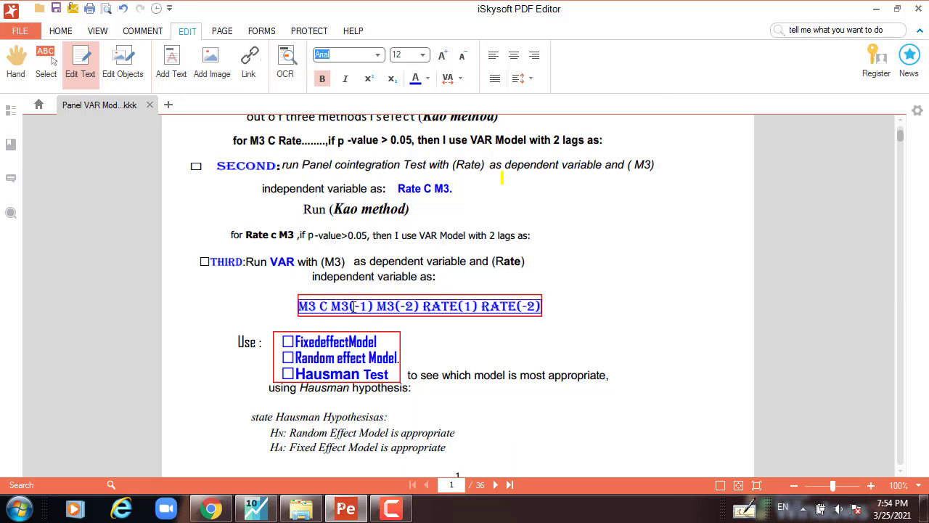
left_click(336, 305)
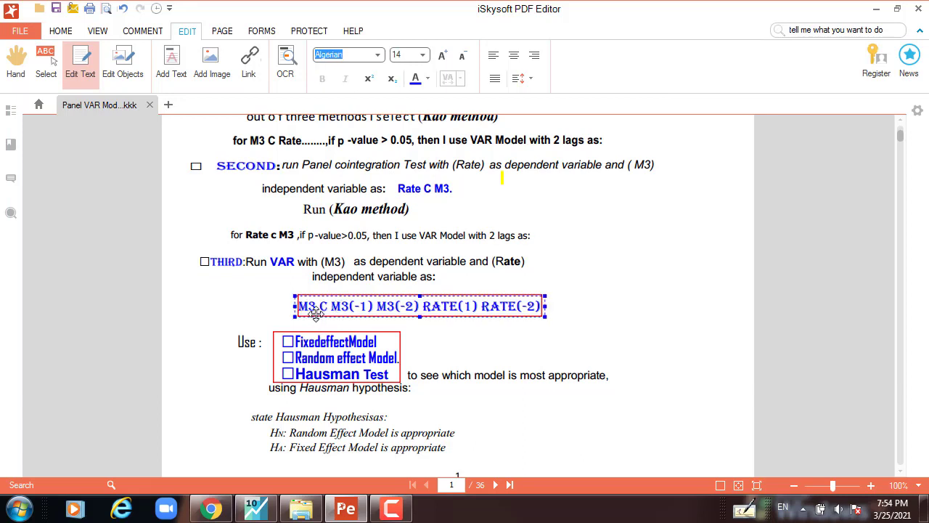
left_click(341, 308)
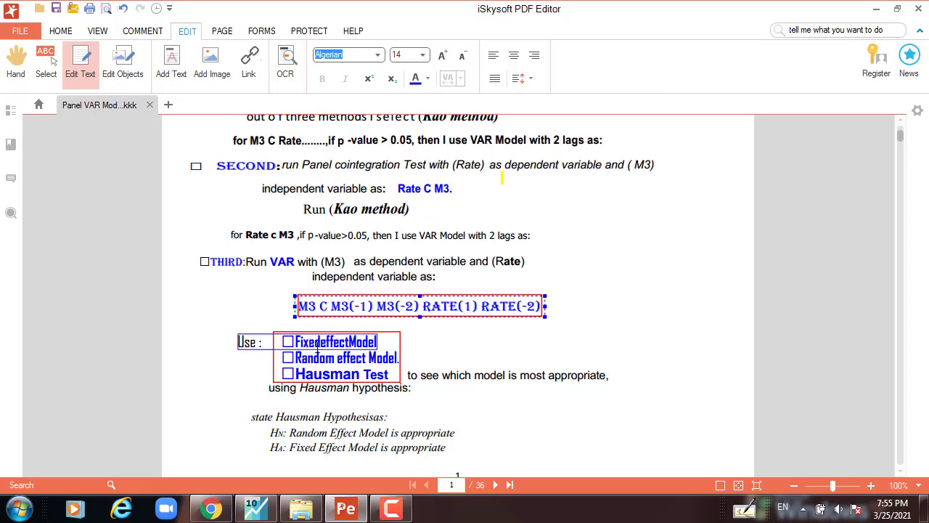
- Insert spaces in the "FixedeffectModel" item and in "Hypothesisas" on the state Hausman Hypothesis line
left_click(329, 345)
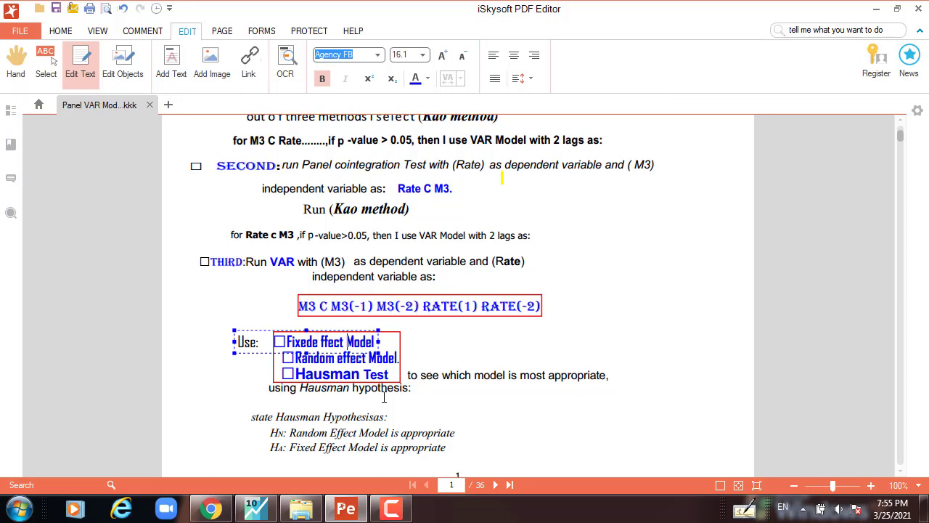
left_click(376, 419)
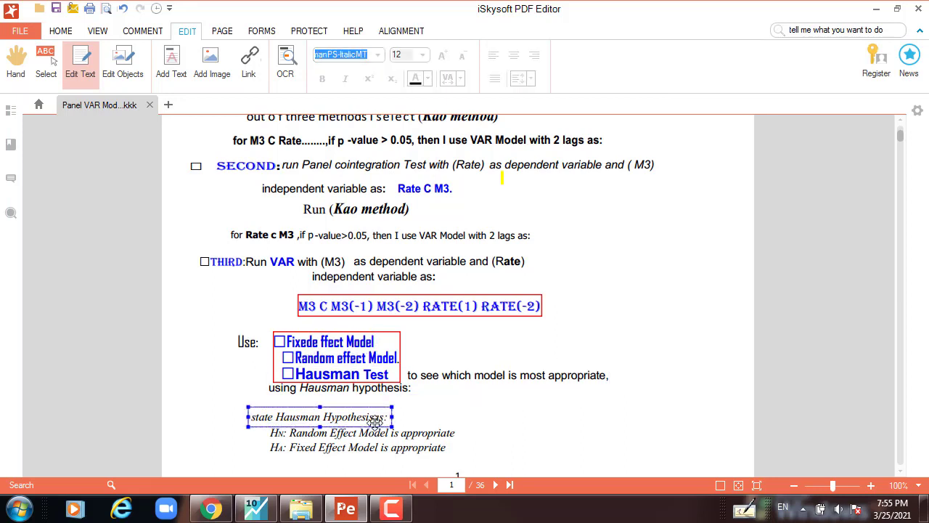
left_click(378, 421)
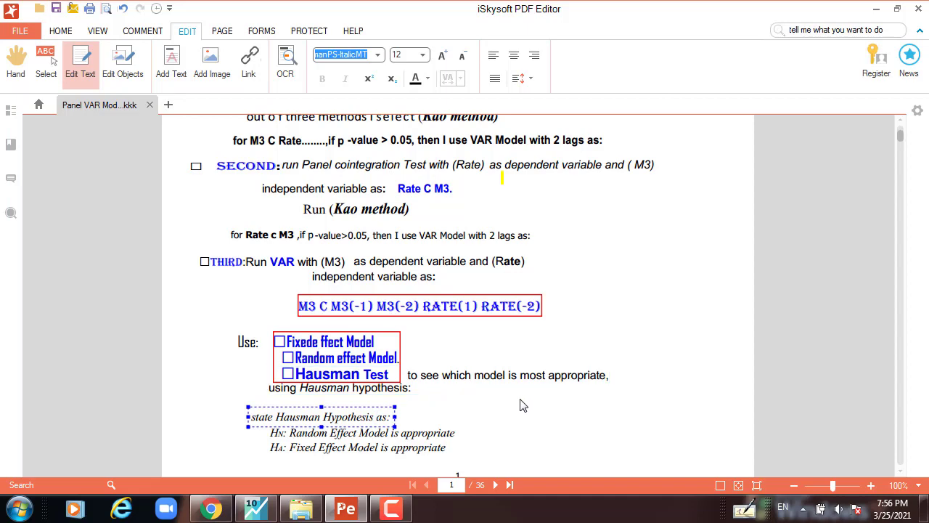
- Delete the stray "-2)" fragment after m3(-2) in the formula at the start of page 2
scroll(520, 405, "down", 2)
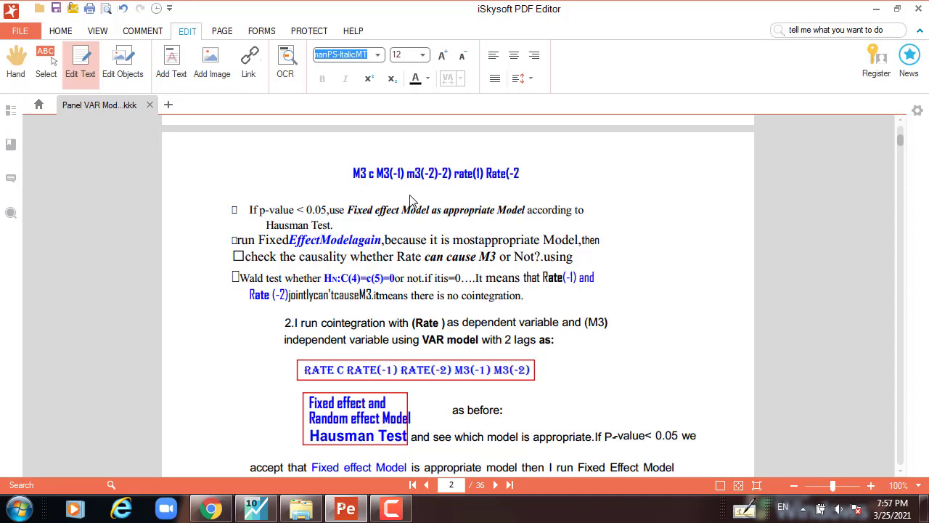
left_click(445, 177)
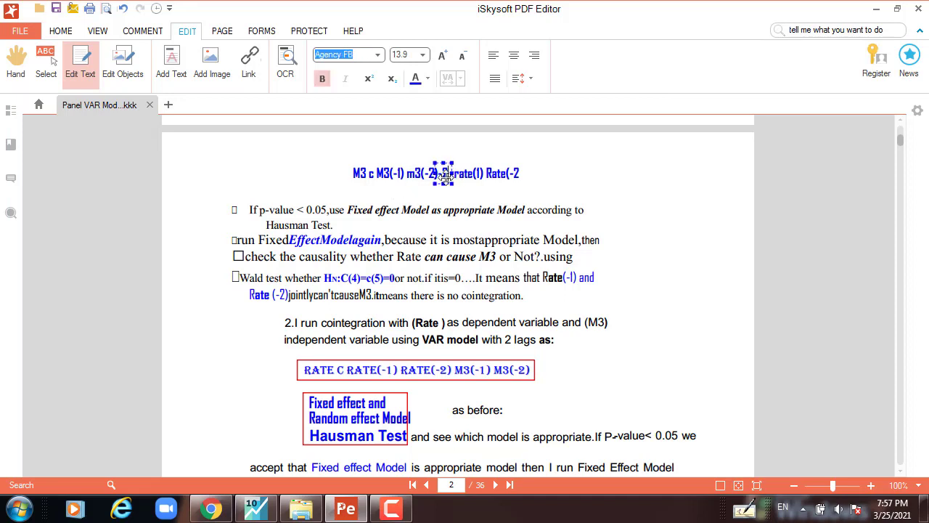
left_click(441, 166)
key("Delete")
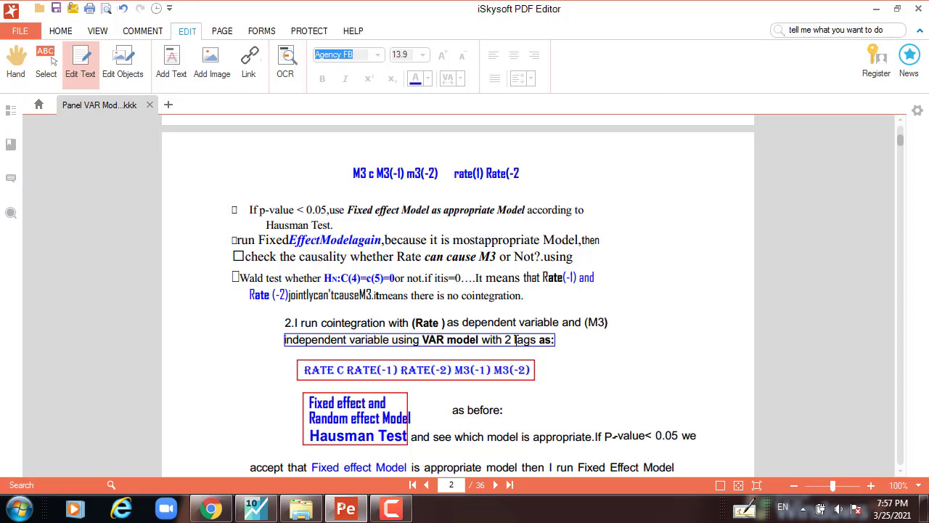
- Insert the missing spaces so the run Fixed Effect sentence reads "Effect Model again" and "most appropriate Model"
left_click(289, 239)
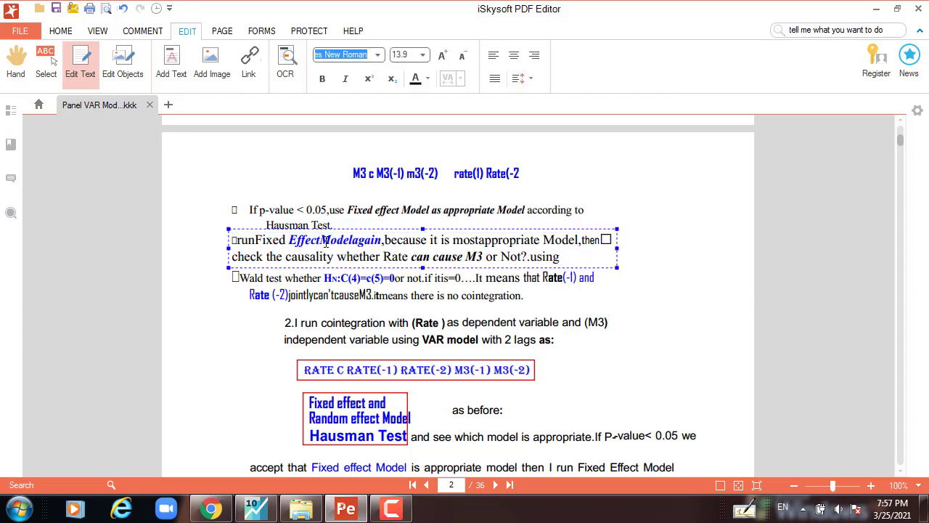
left_click(322, 244)
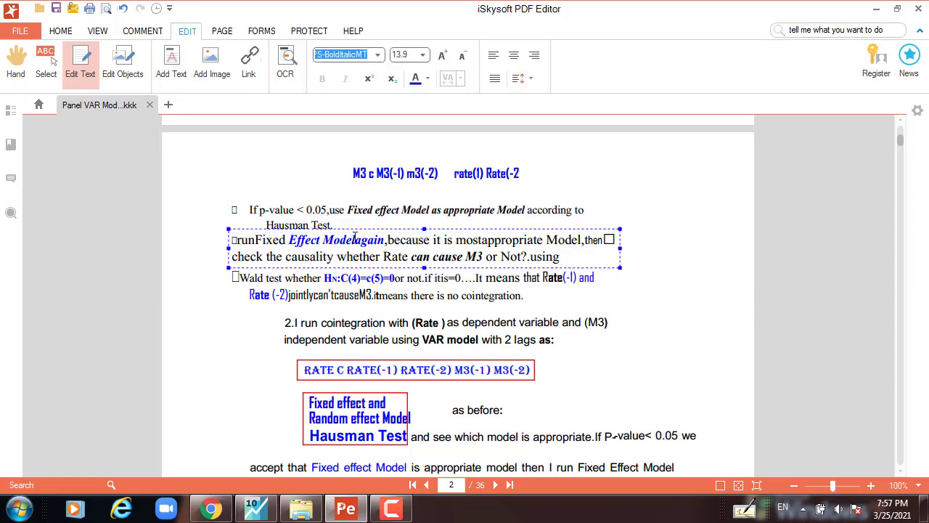
left_click(355, 243)
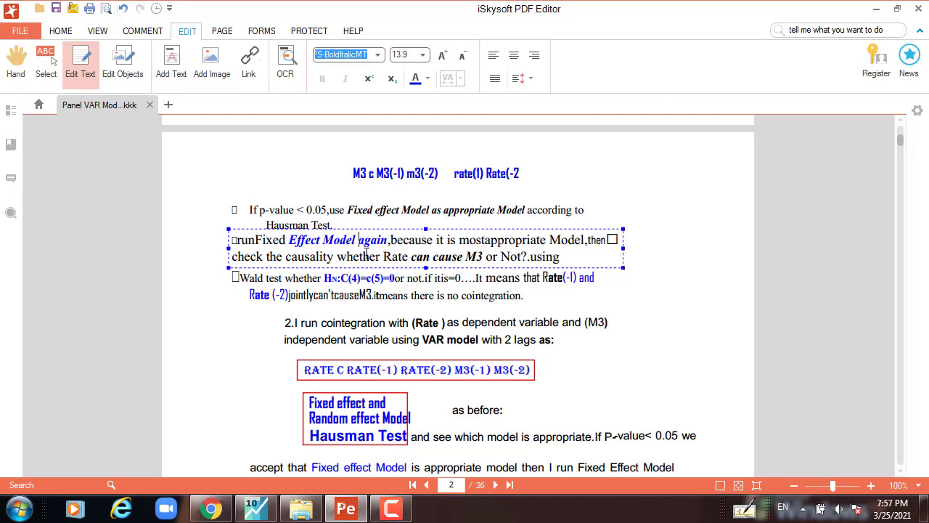
left_click(484, 240)
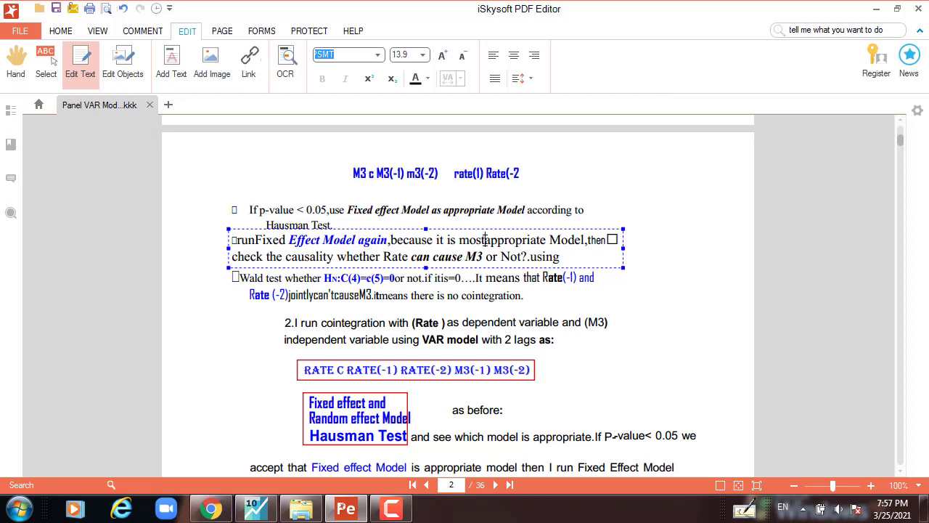
left_click(460, 245)
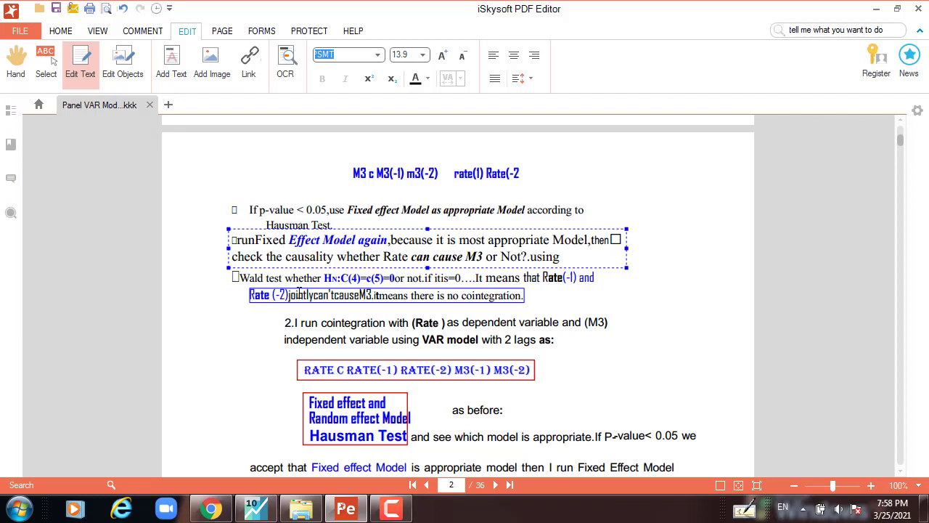
- Insert the missing spaces so the Rate (-2) line reads "jointly can't cause M3"
left_click(315, 297)
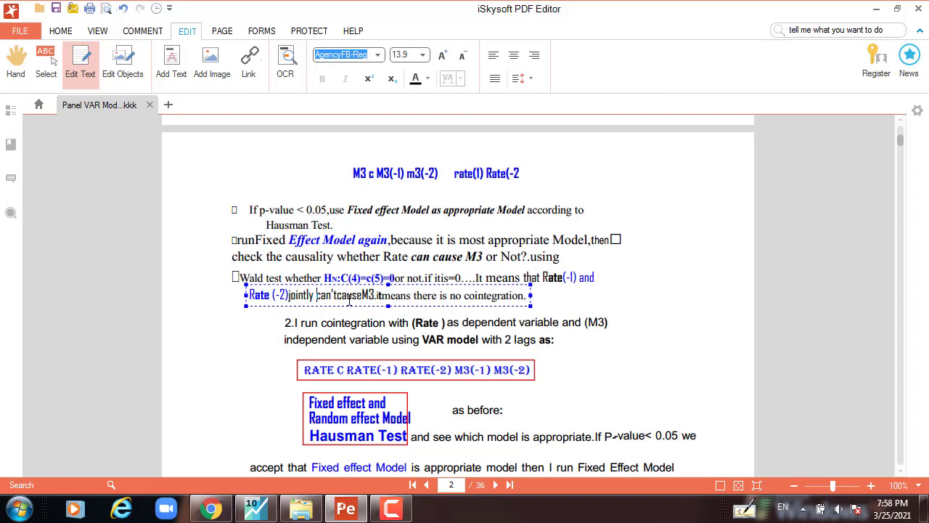
left_click(334, 295)
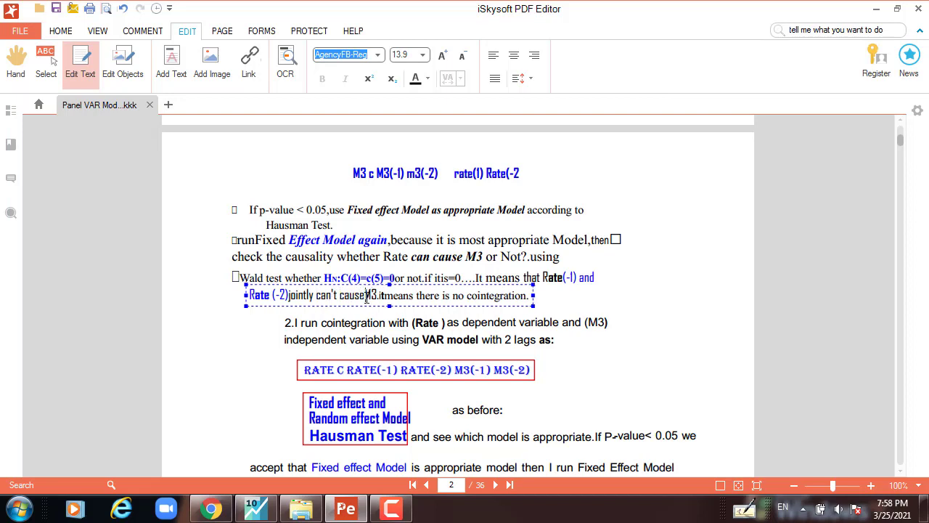
left_click(365, 295)
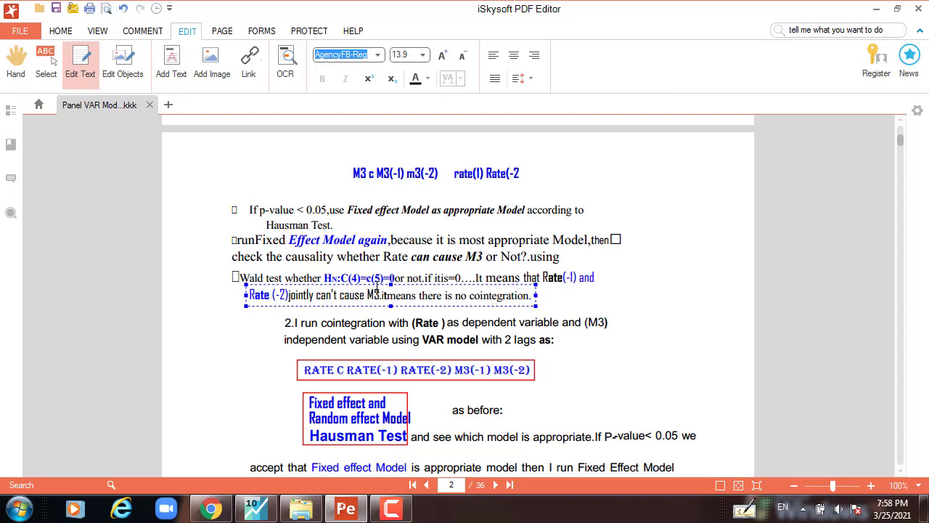
left_click(603, 280)
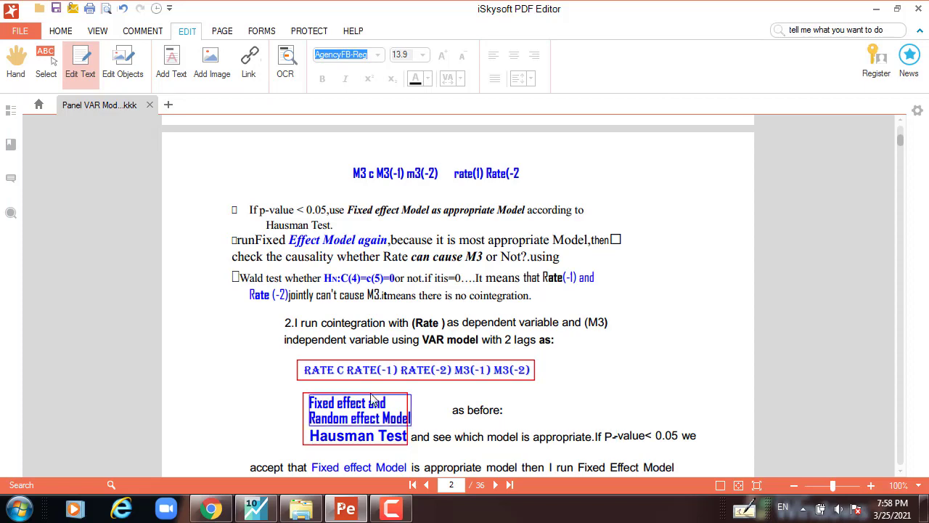
- Switch to EViews and select the m3 and rate series in the five-country panel workfile
scroll(373, 399, "down", 5)
scroll(375, 397, "up", 5)
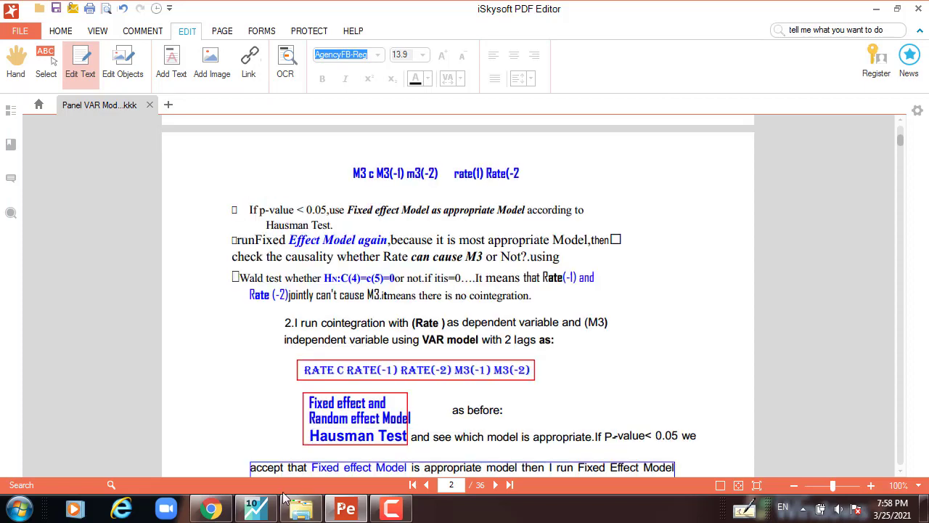
left_click(255, 508)
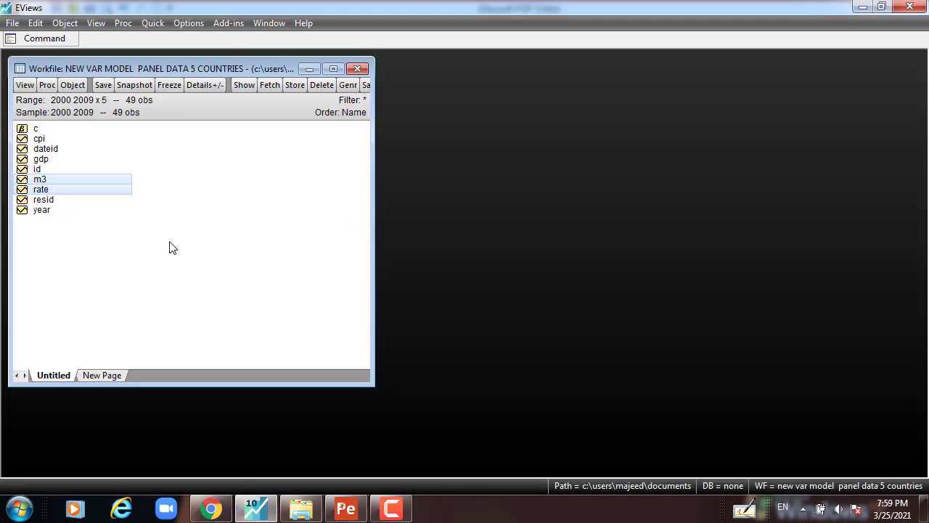
left_click(161, 190)
left_click(46, 181)
left_click(48, 190)
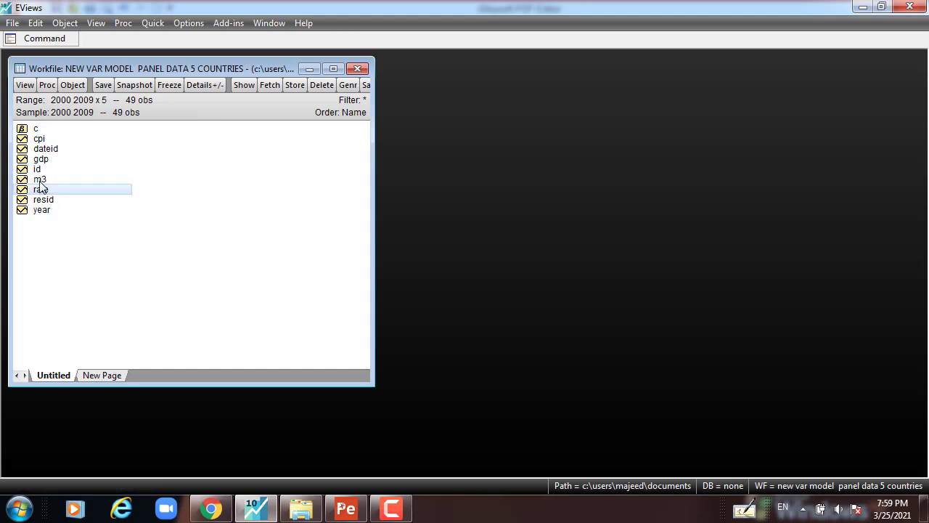
left_click(42, 181)
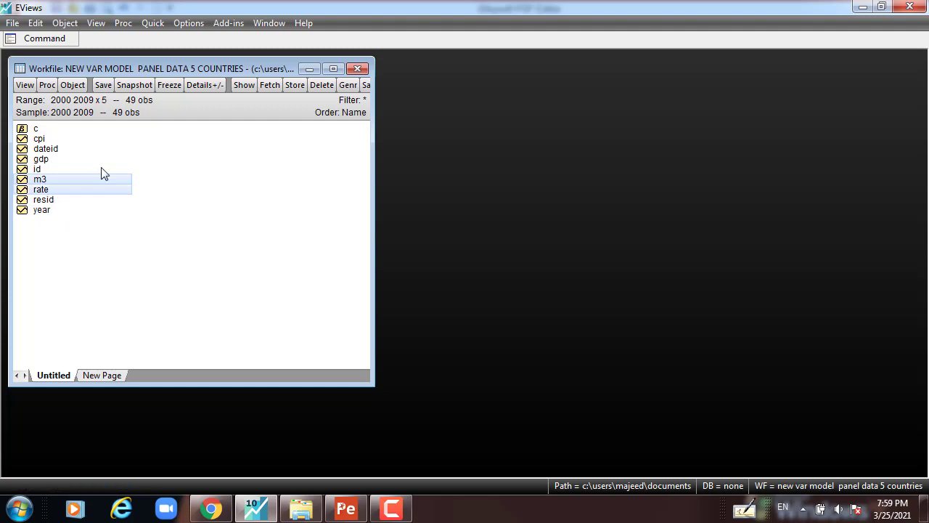
- Show the m3 and rate series together in a group window and move that window over the workfile
left_click(244, 85)
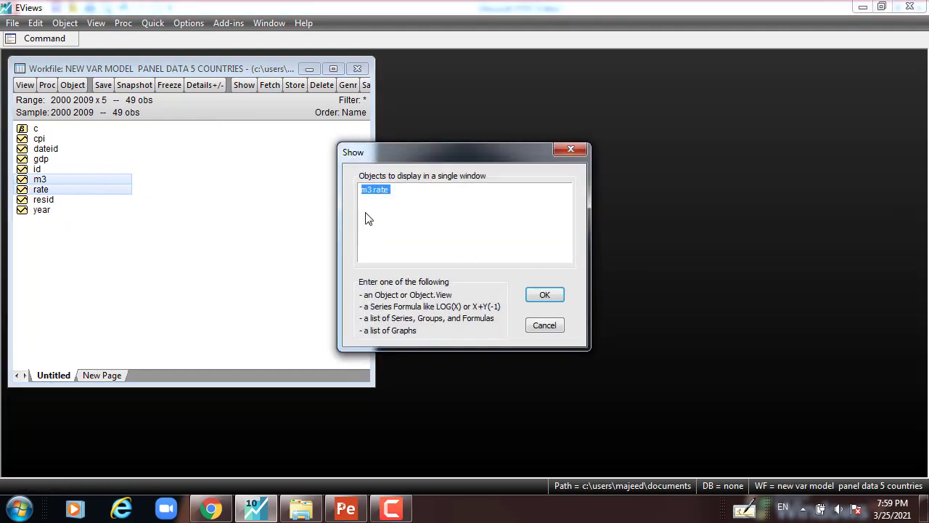
right_click(376, 193)
left_click(408, 260)
left_click(544, 294)
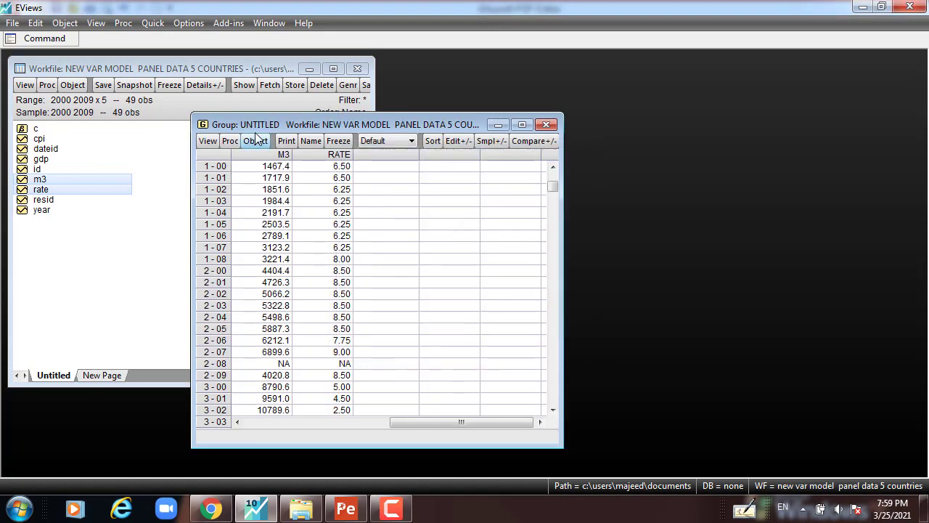
left_click_drag(264, 130, 165, 120)
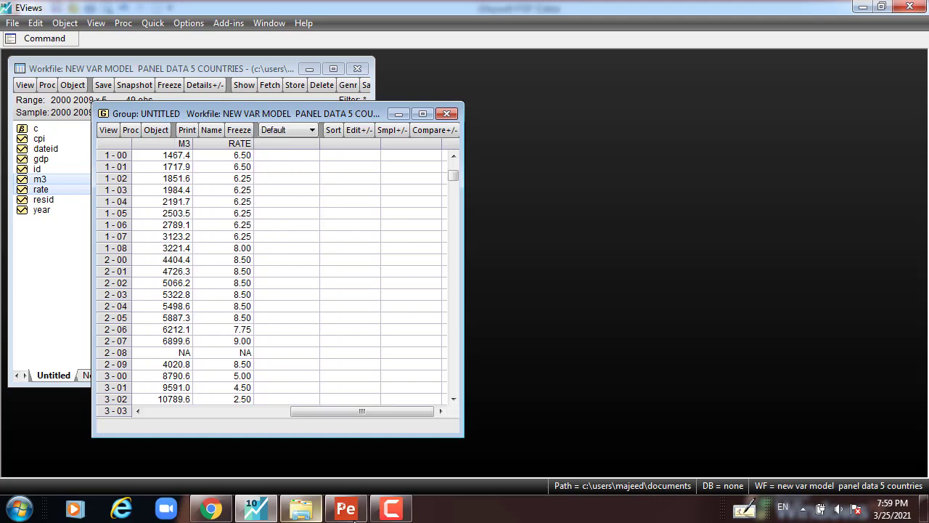
- Check the PDF's first instruction, return to EViews and start the Johansen Cointegration Test from the quick group statistics for m3 and rate
left_click(351, 511)
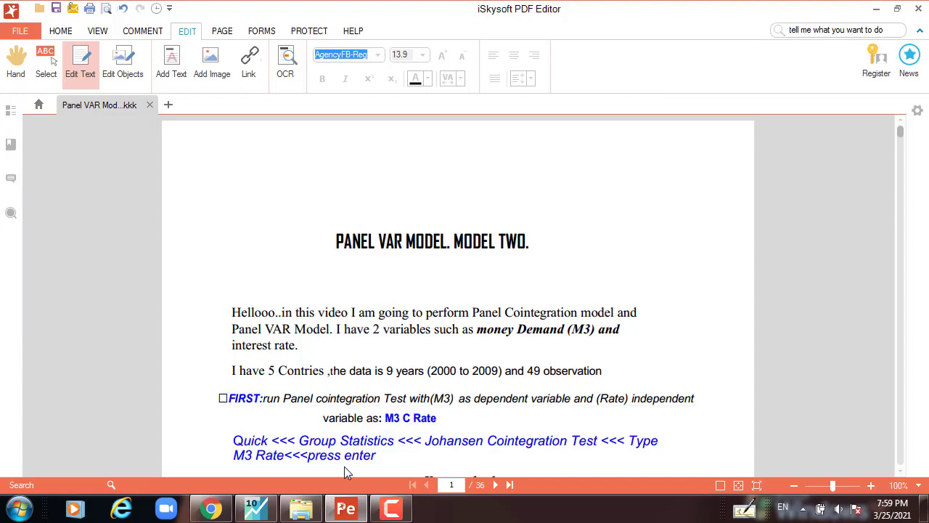
left_click(255, 512)
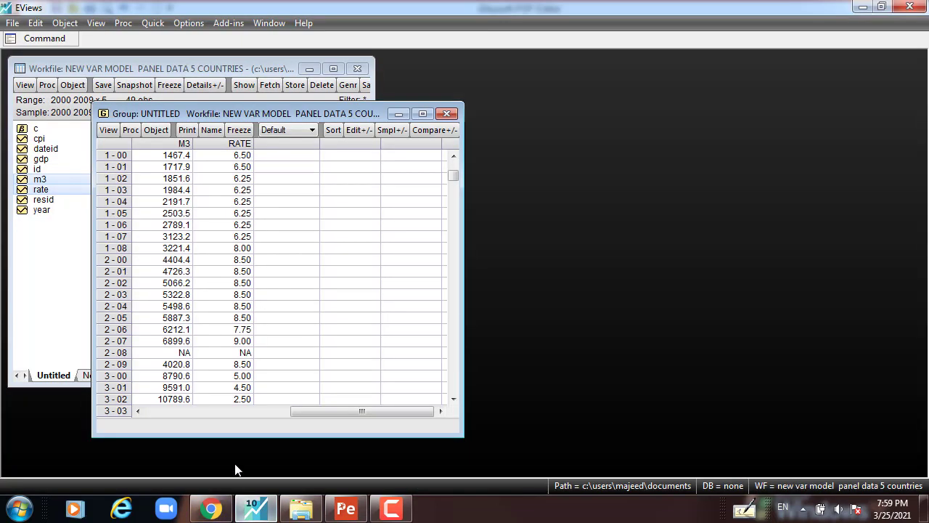
left_click(153, 23)
mouse_move(176, 143)
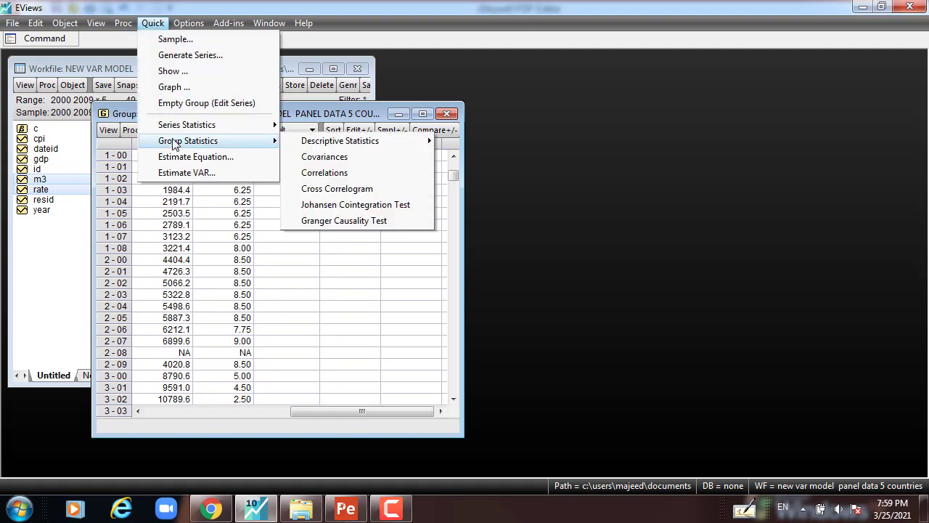
left_click(353, 204)
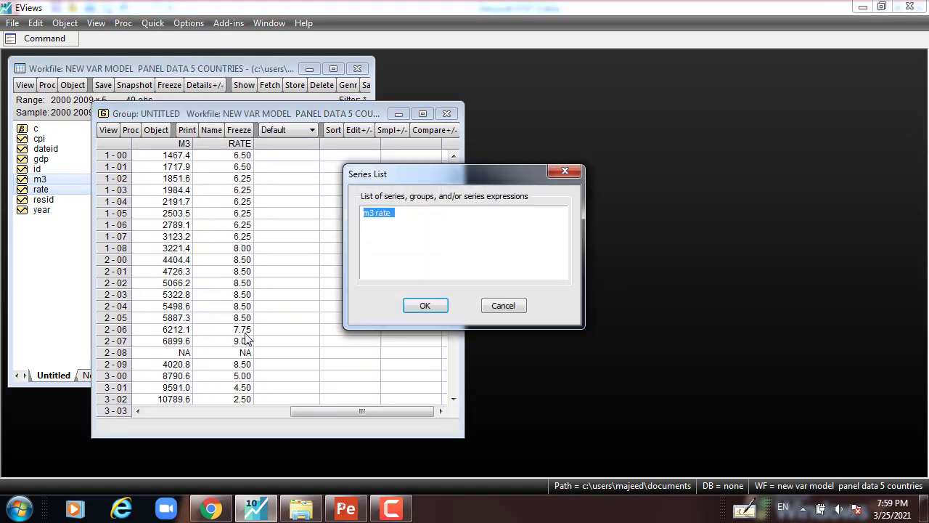
left_click(405, 223)
left_click(426, 305)
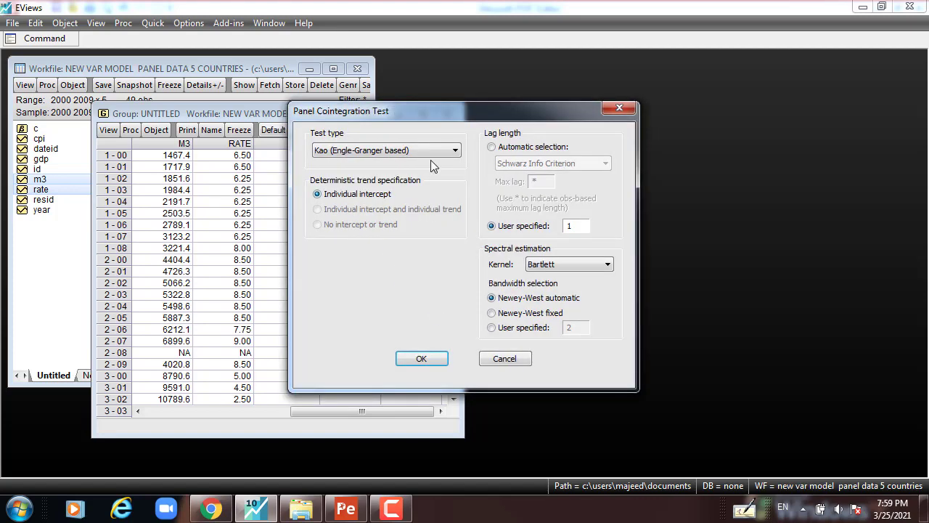
- Run the panel cointegration test on m3 and rate with Pedroni (Engle-Granger based) as the test type
left_click(455, 150)
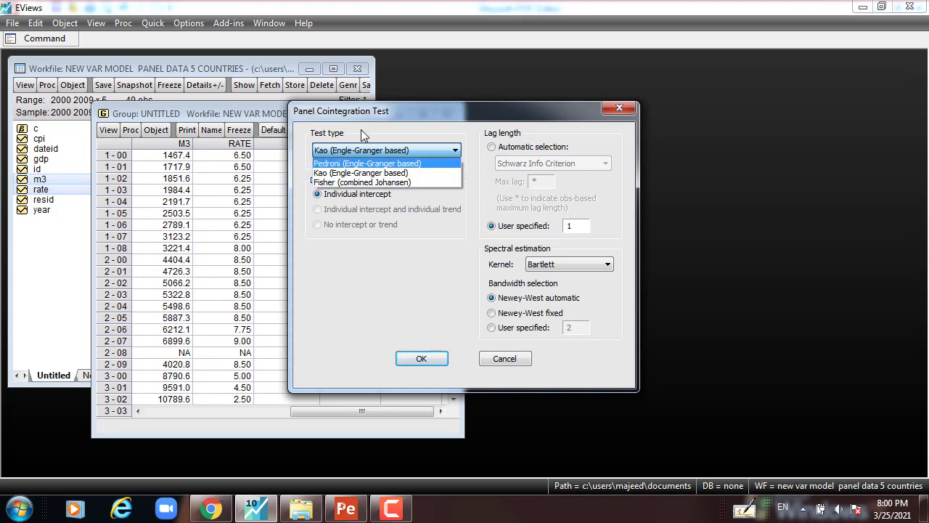
left_click(361, 173)
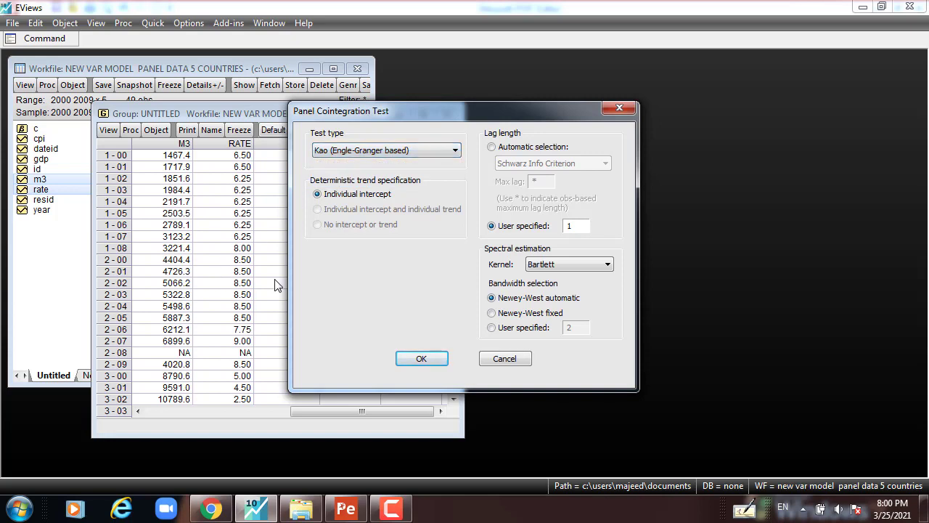
left_click(455, 150)
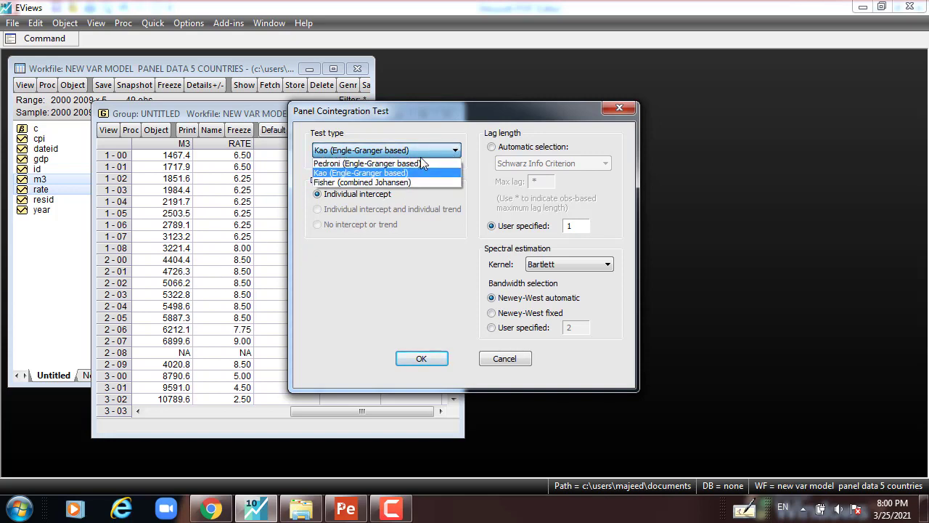
left_click(394, 163)
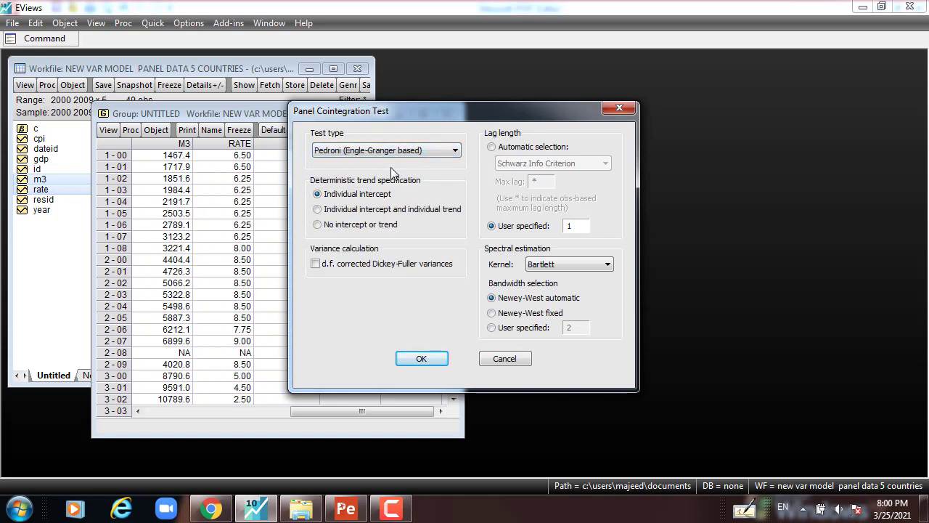
left_click(421, 358)
- Examine the within-dimension and between-dimension probabilities in the Pedroni cointegration test output
left_click(430, 280)
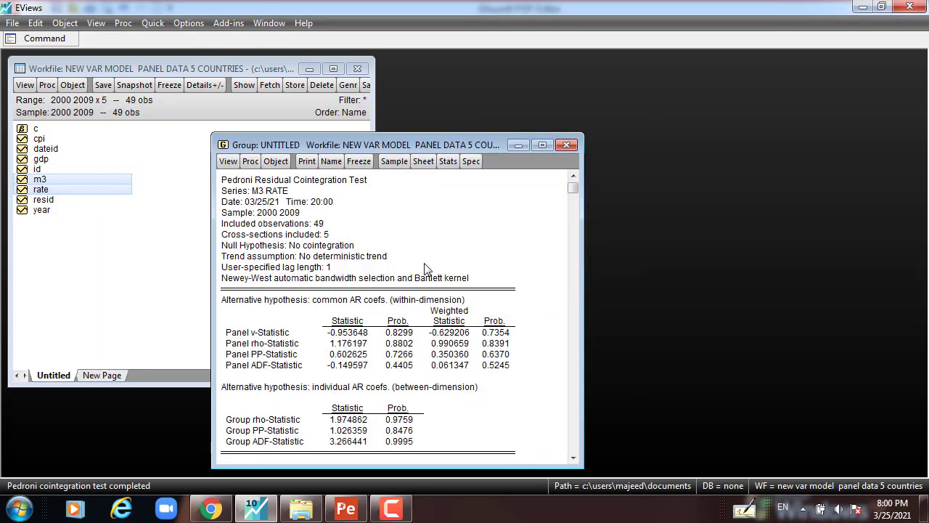
left_click_drag(398, 321, 398, 367)
left_click_drag(494, 320, 495, 367)
left_click_drag(397, 420, 398, 441)
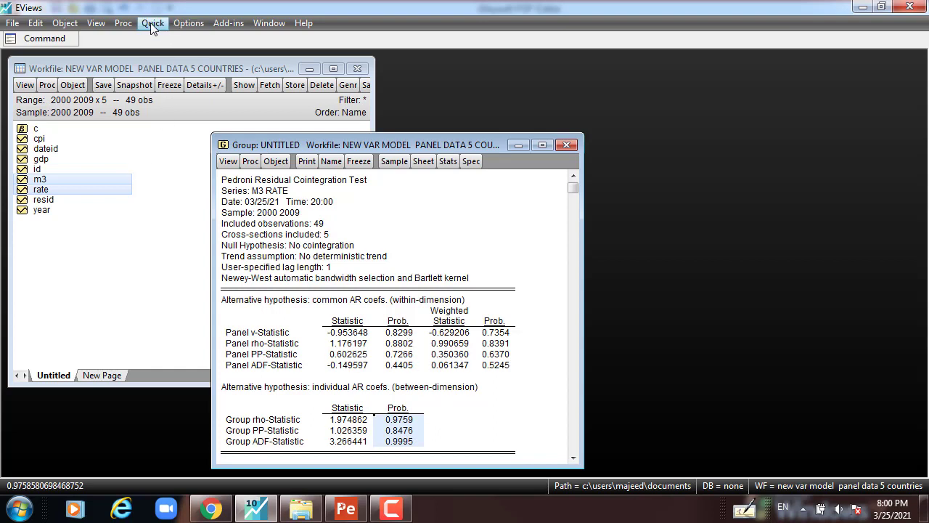
- Start another panel cointegration test from the group window and select Kao (Engle-Granger based) as the test type
left_click(228, 161)
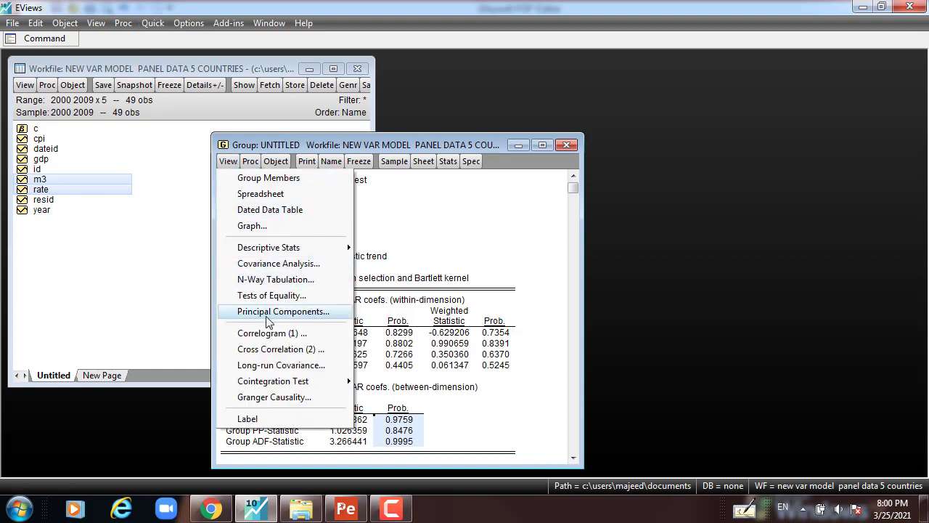
mouse_move(276, 385)
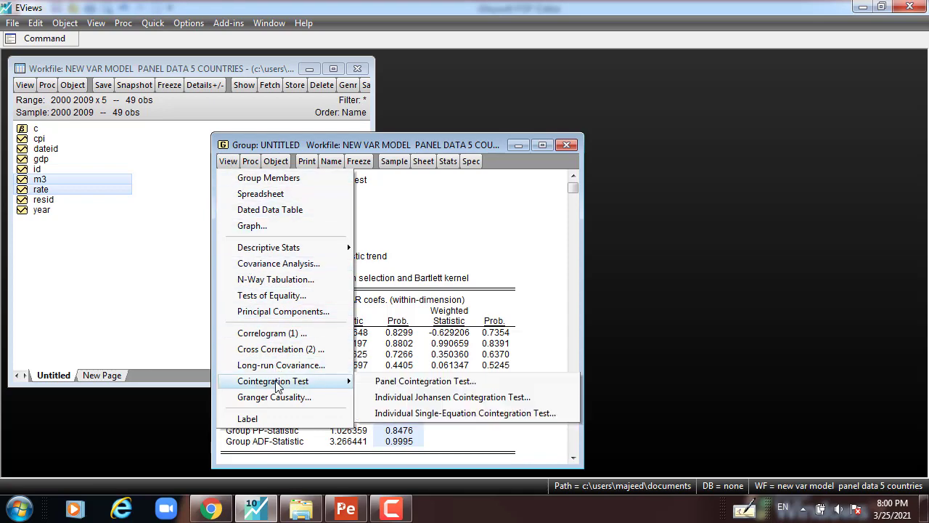
left_click(401, 381)
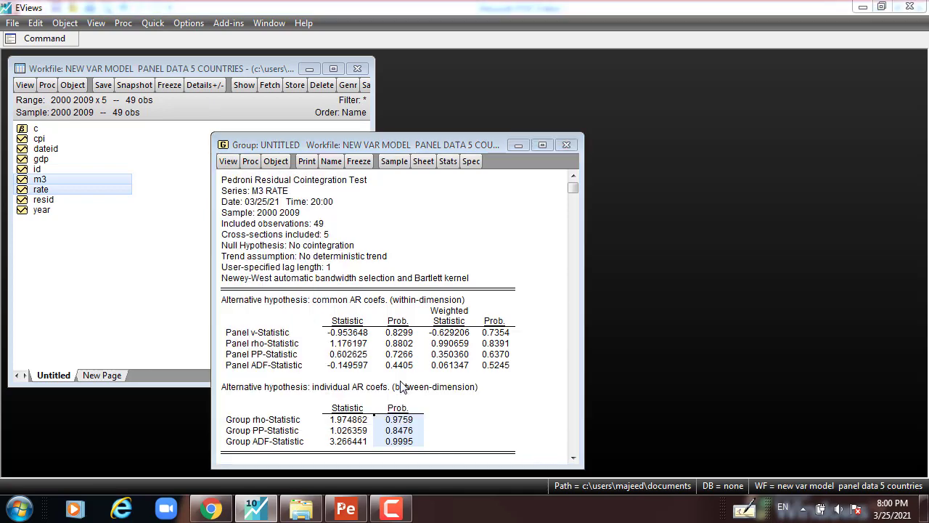
left_click(389, 204)
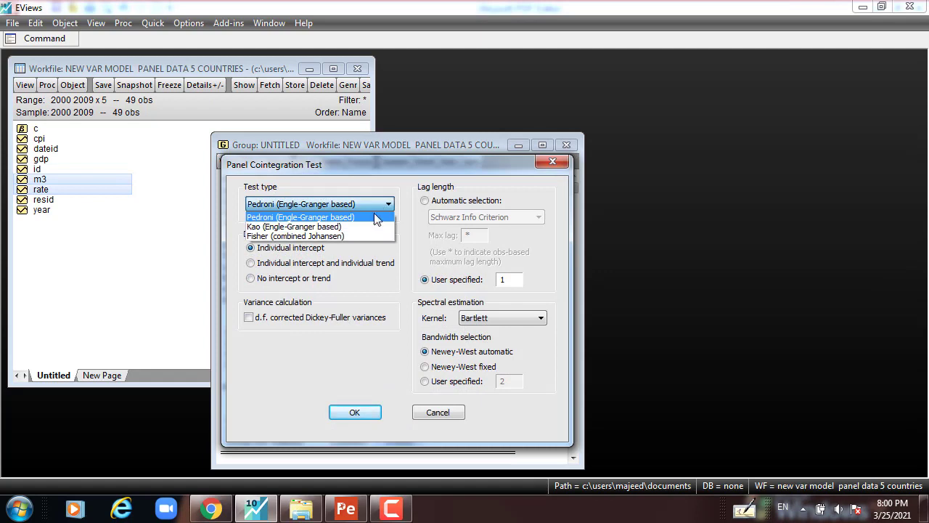
left_click(337, 228)
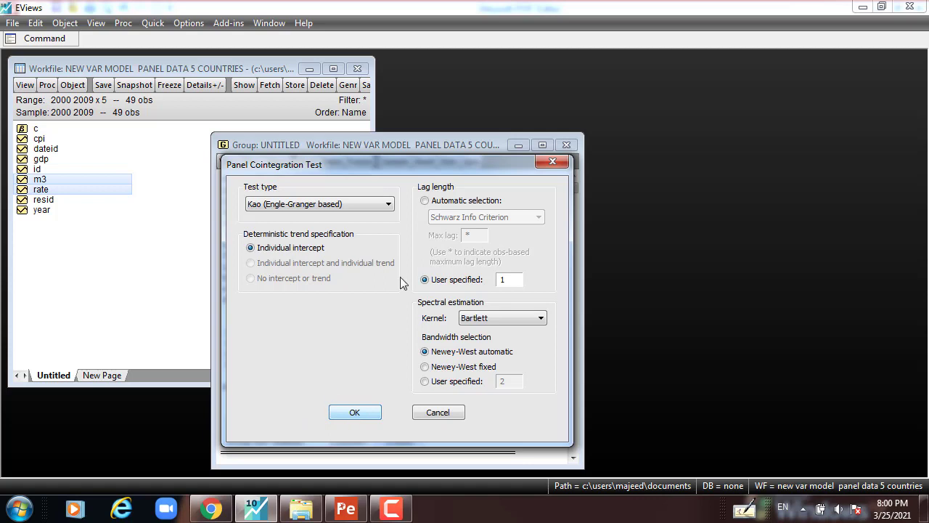
- Set the lag length to automatic selection by Schwarz Info Criterion and run the Kao test
left_click(425, 201)
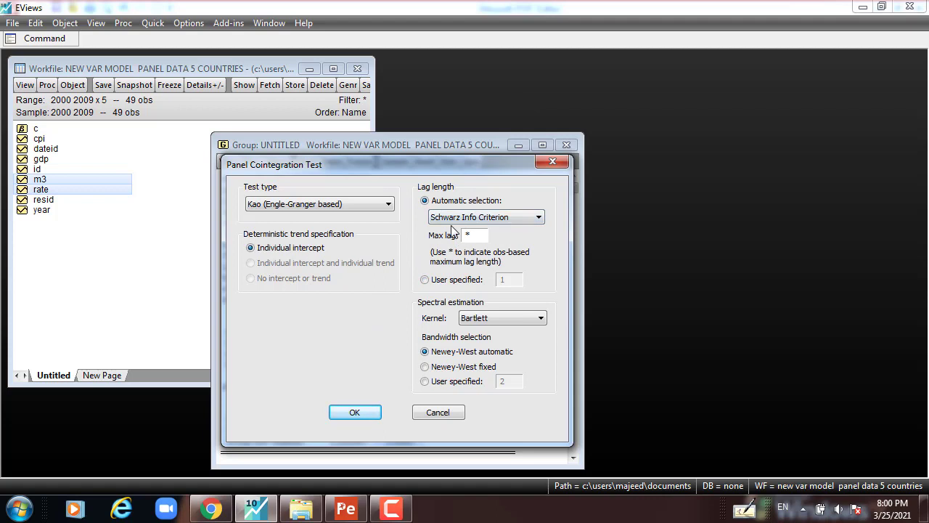
left_click(538, 217)
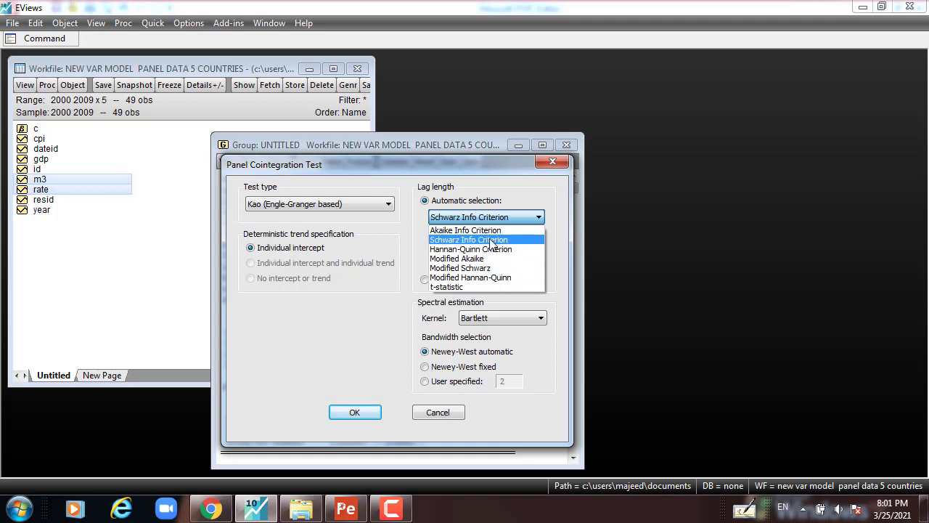
left_click(480, 241)
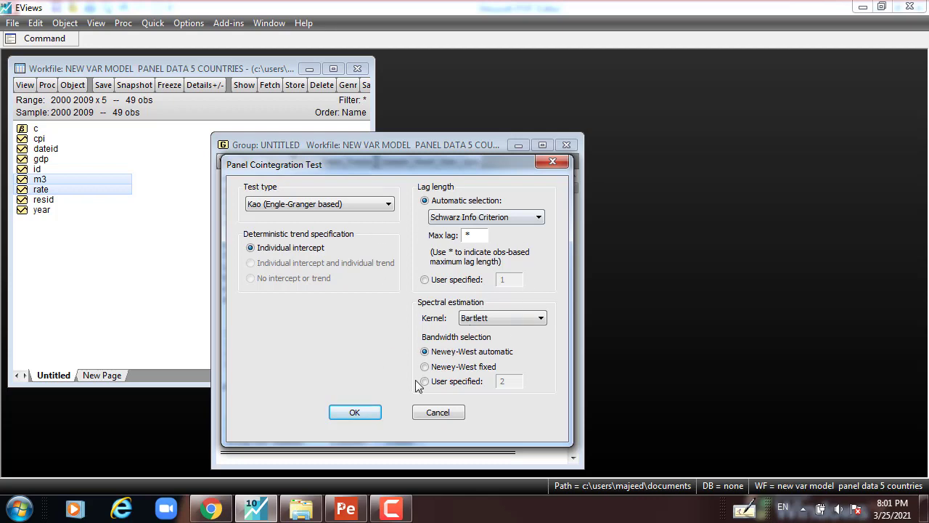
left_click(355, 412)
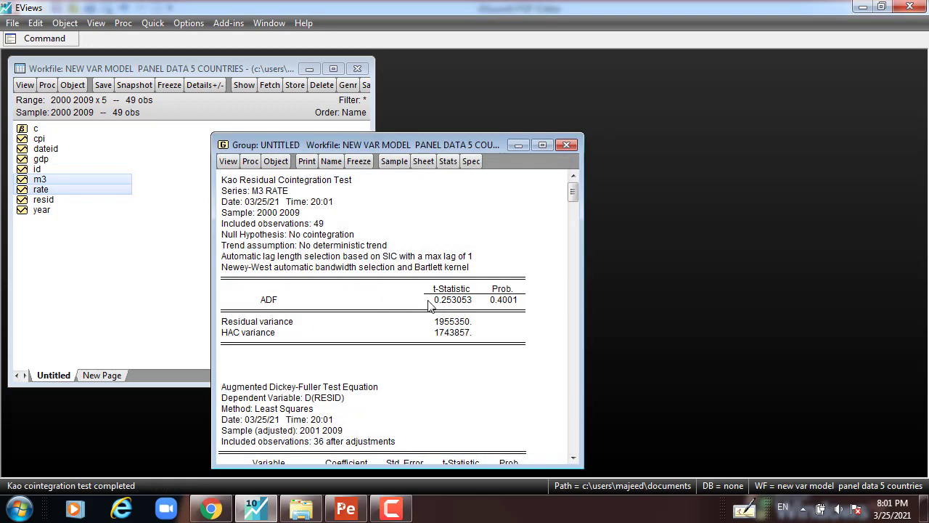
- Examine the ADF t-statistic, its probability and the residual variance in the Kao test output
left_click(504, 302)
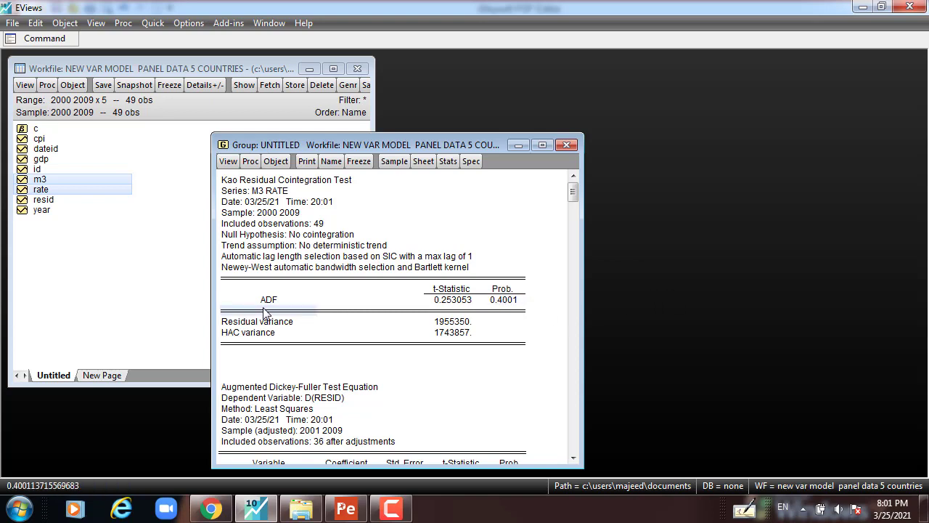
left_click(272, 304)
left_click(450, 291)
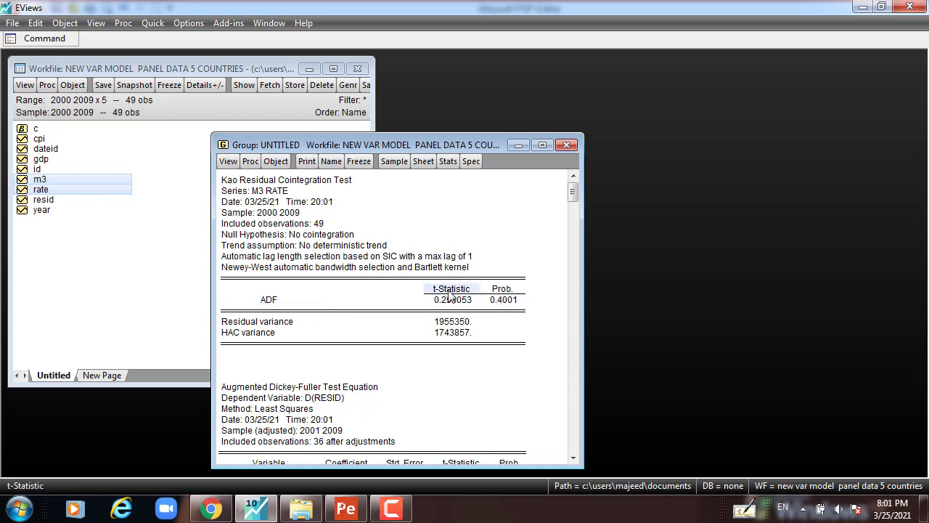
left_click(460, 301)
left_click(454, 321)
left_click(512, 301)
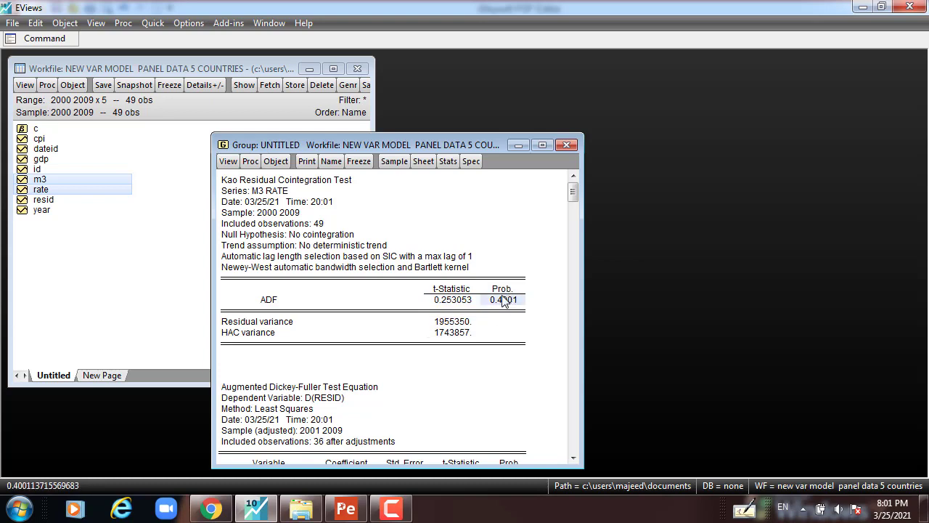
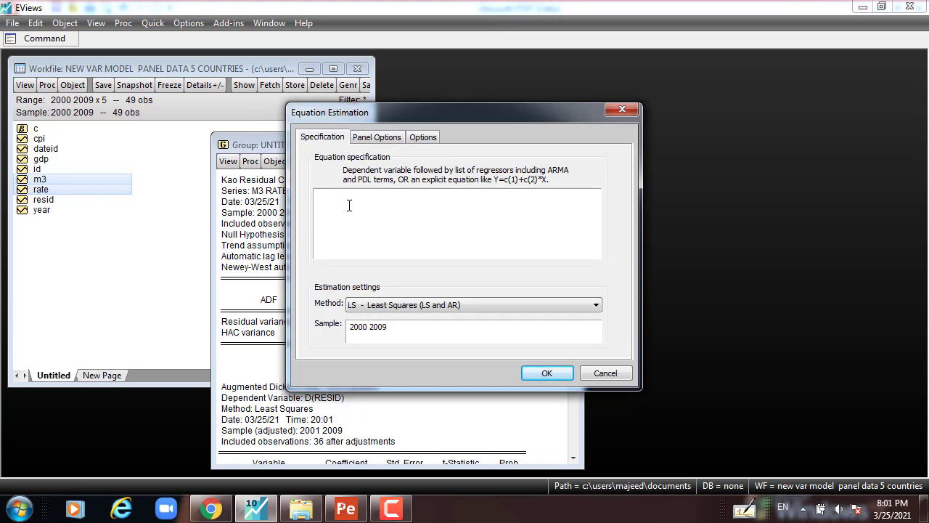
- Specify a new least squares equation as m3 c m3(-1) m3(-2) rate(-1) rate(-2)
type("m3 c m3(-1) m3(-2) rate(-")
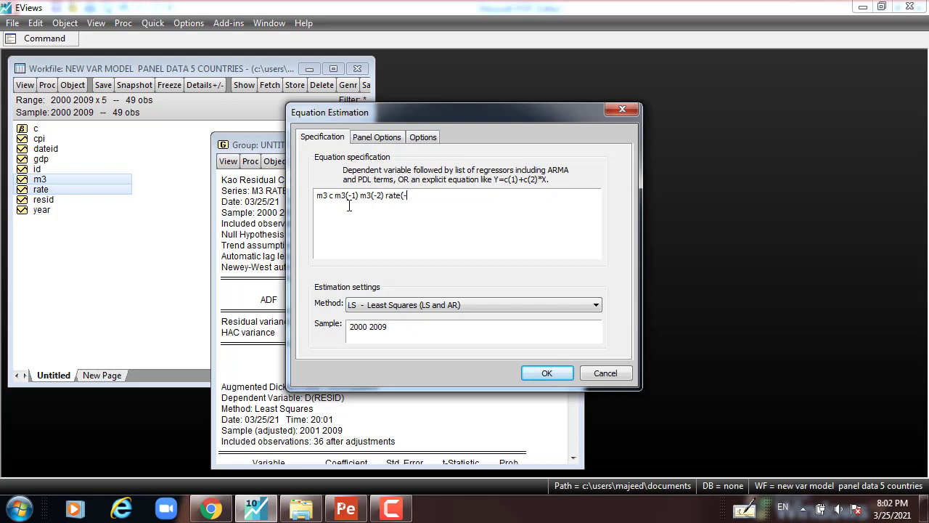
type("1) rate(-2)")
double_click(325, 197)
- Set the cross-section effects to Fixed and estimate the panel equation
left_click(375, 137)
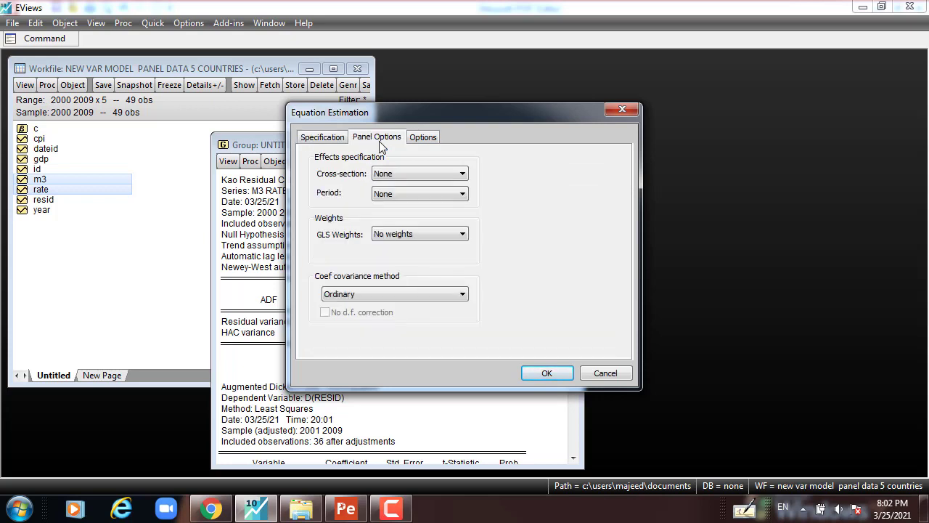
left_click(396, 175)
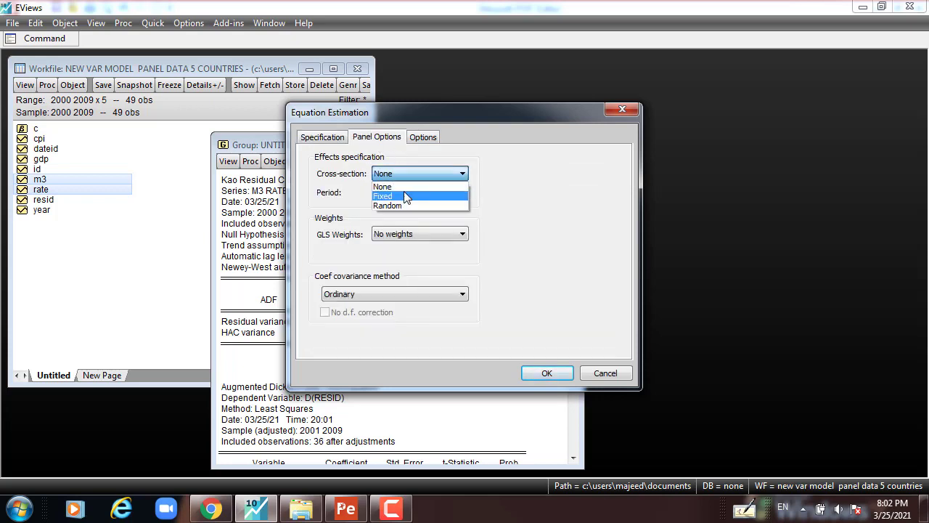
left_click(405, 197)
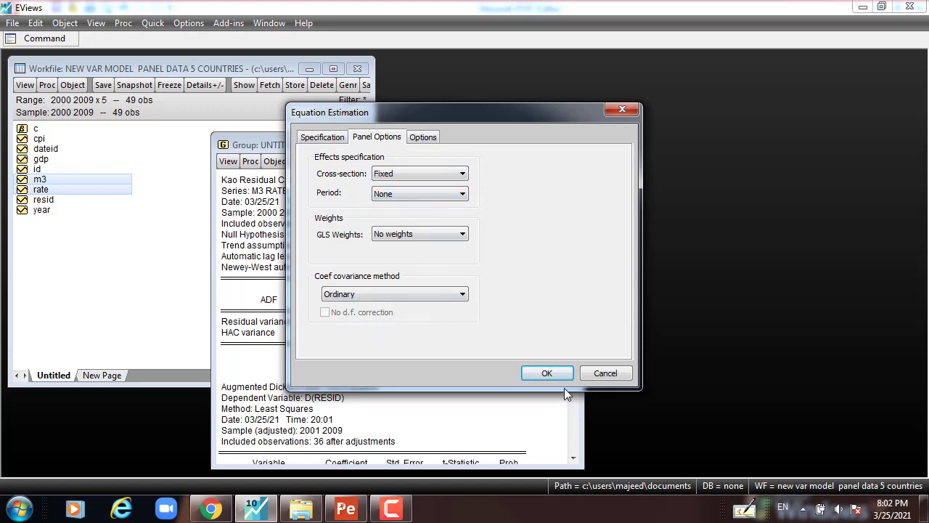
left_click(547, 372)
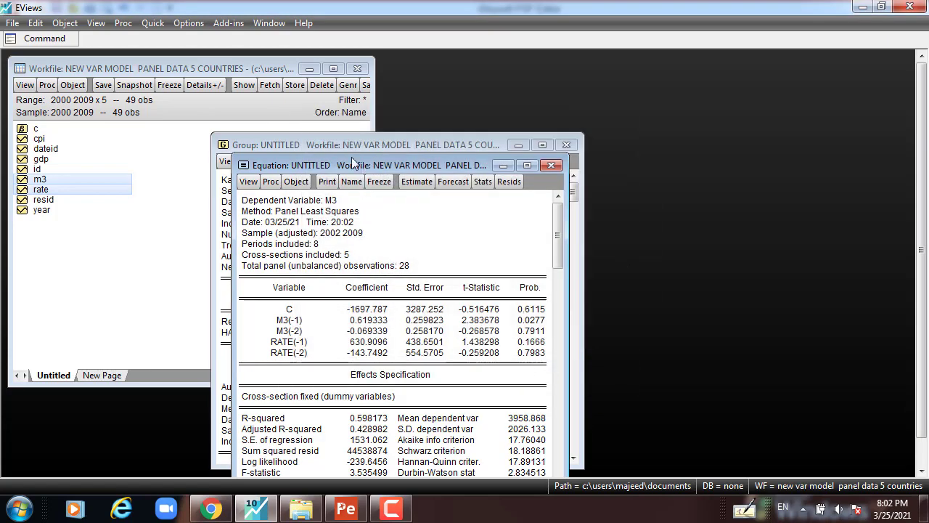
- Move the equation window over the workfile and examine the RATE(-1) and RATE(-2) rows and the dependent variable
left_click_drag(363, 164, 323, 106)
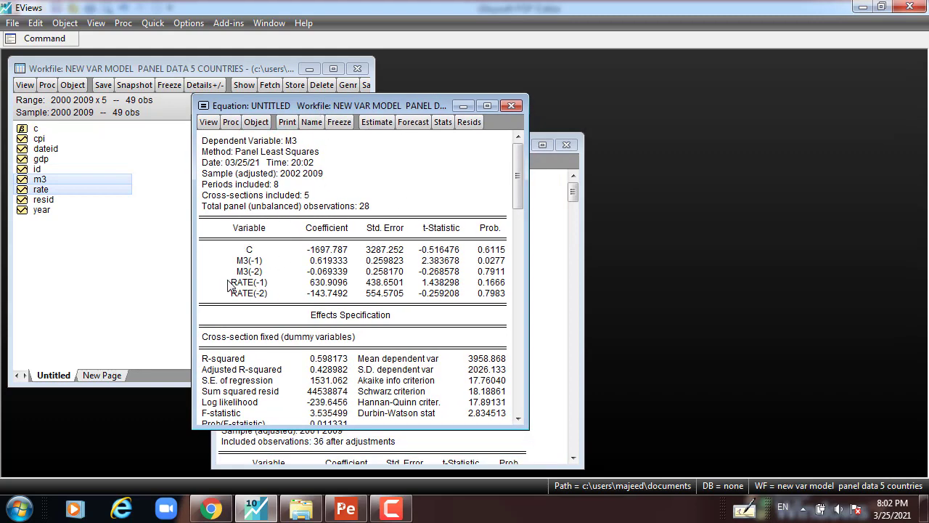
left_click_drag(231, 283, 263, 295)
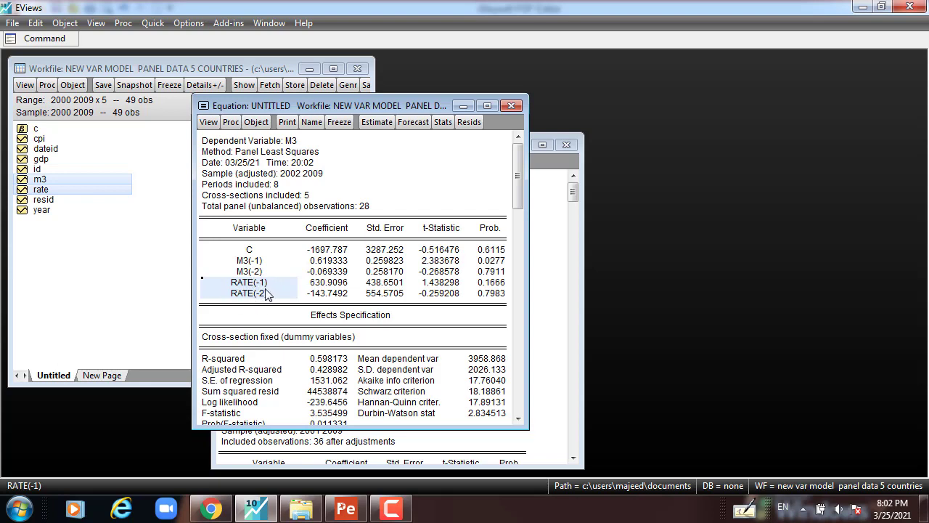
left_click(296, 143)
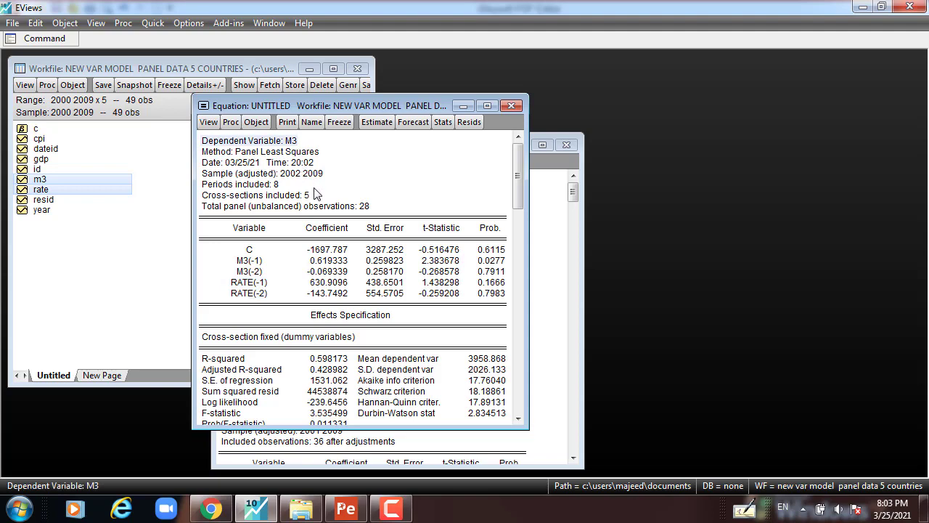
- Re-estimate the M3 equation with Random cross-section effects
left_click(376, 121)
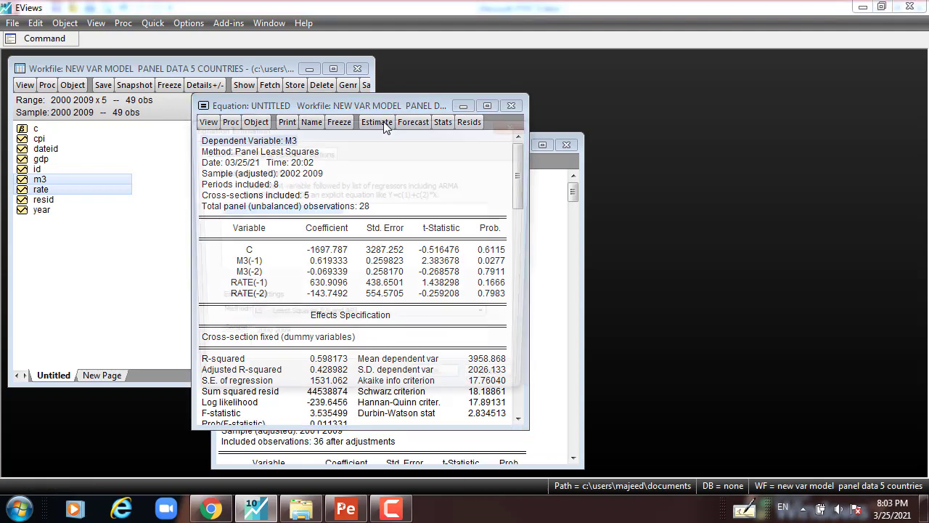
left_click(273, 151)
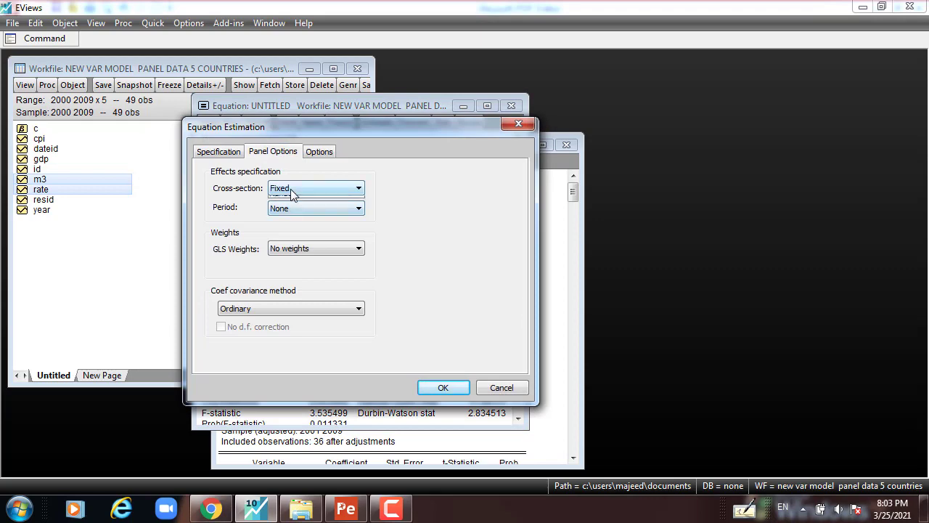
left_click(290, 190)
left_click(286, 222)
left_click(435, 386)
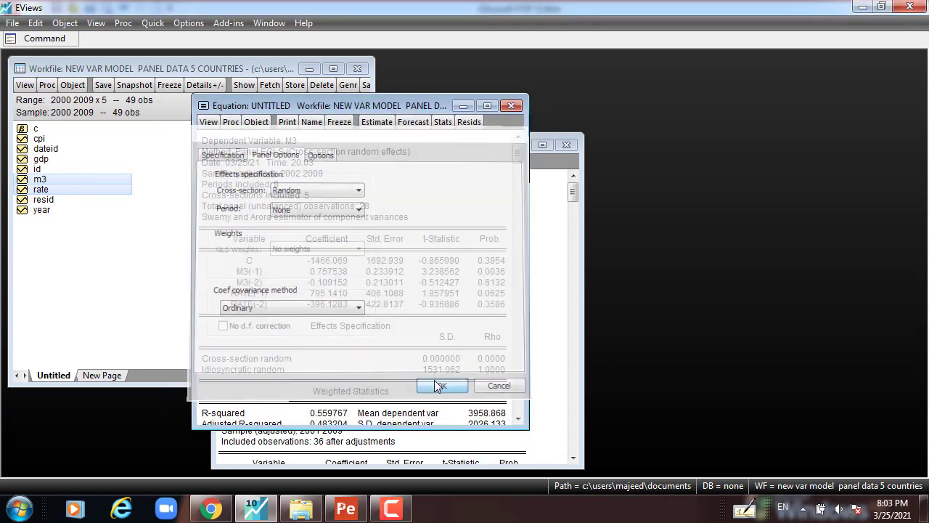
- Run the Correlated Random Effects - Hausman Test on the random effects M3 equation
left_click_drag(237, 296, 270, 313)
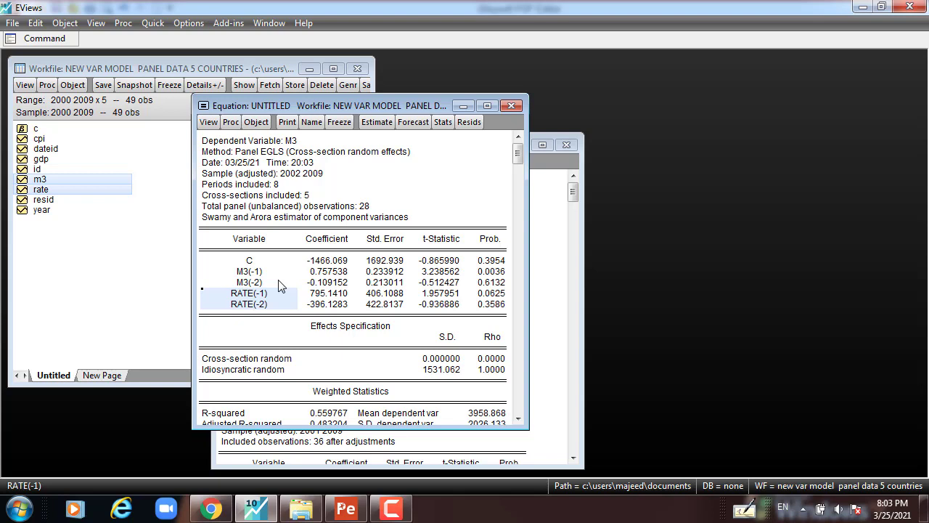
left_click(297, 142)
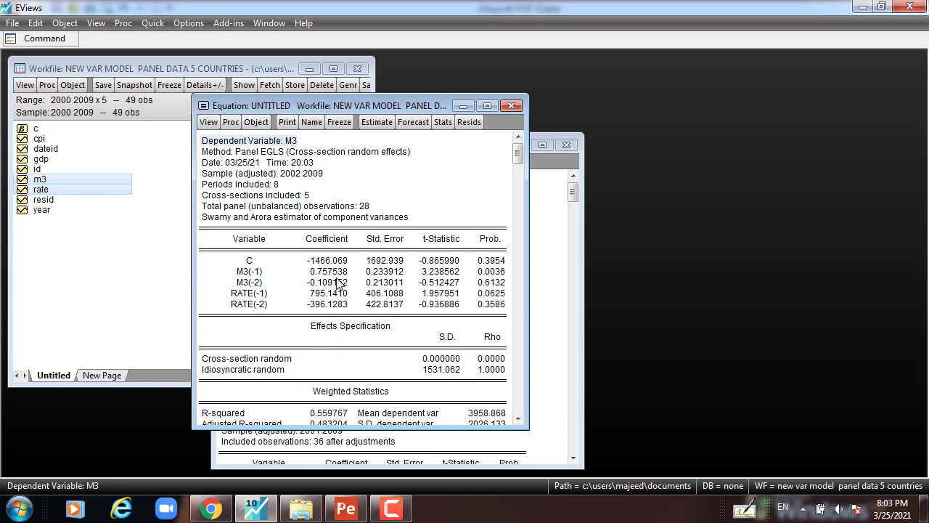
left_click(209, 121)
mouse_move(239, 272)
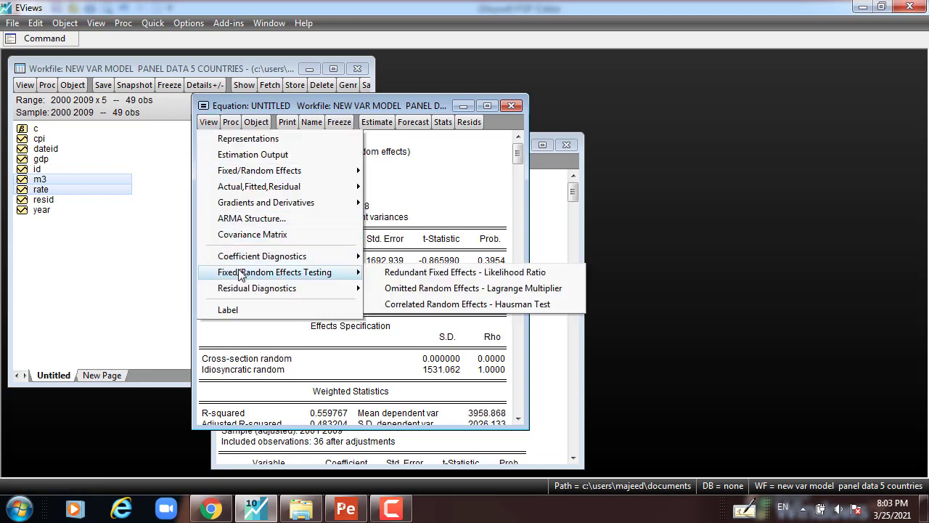
left_click(414, 305)
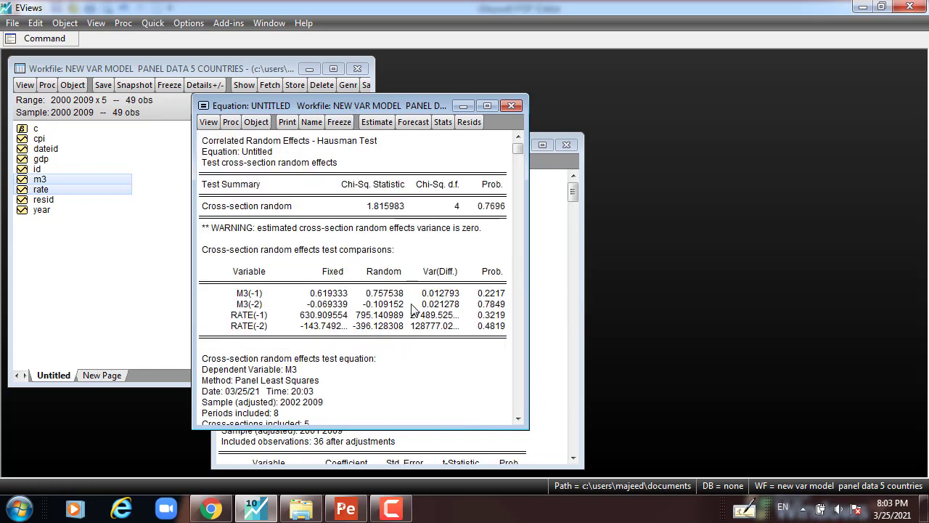
- Compare the cross-section random probability with the Hausman hypotheses in iSkysoft PDF Editor, and return to EViews to review the RATE(-1) and RATE(-2) comparisons
left_click(488, 207)
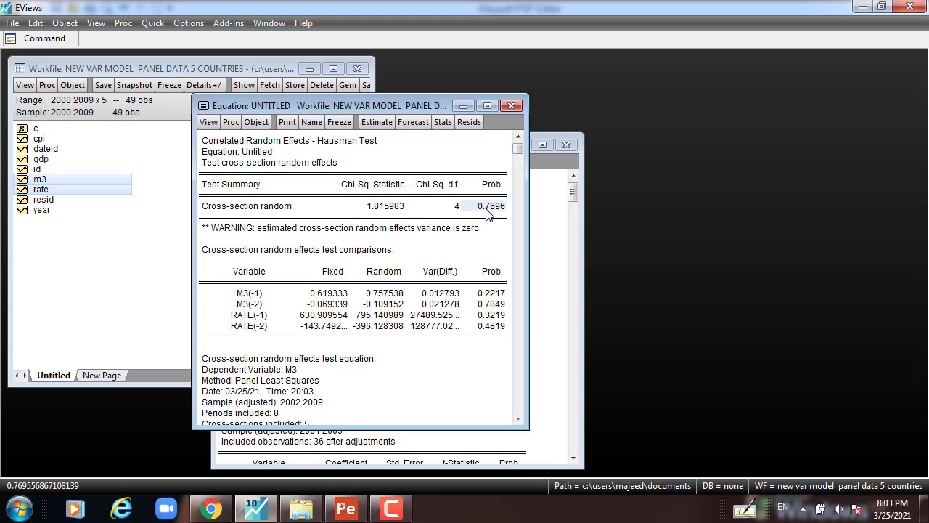
left_click(241, 209)
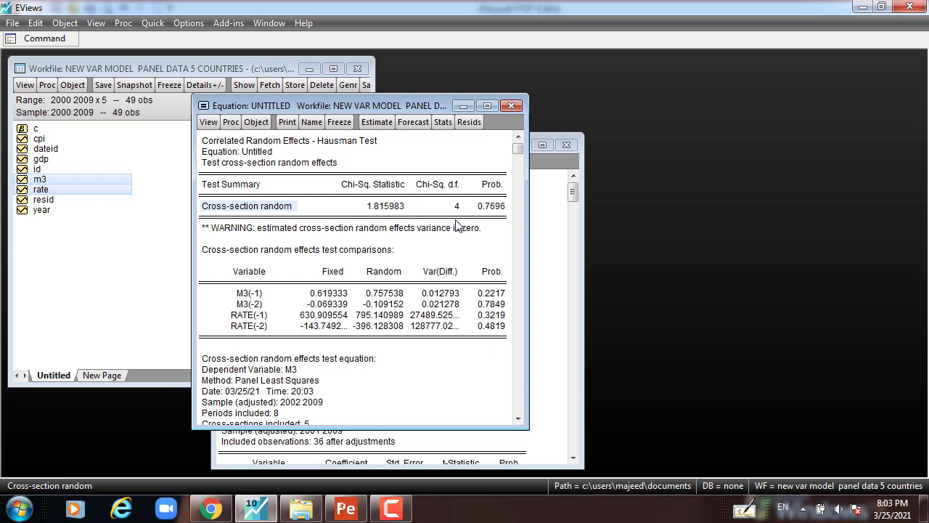
left_click(498, 211)
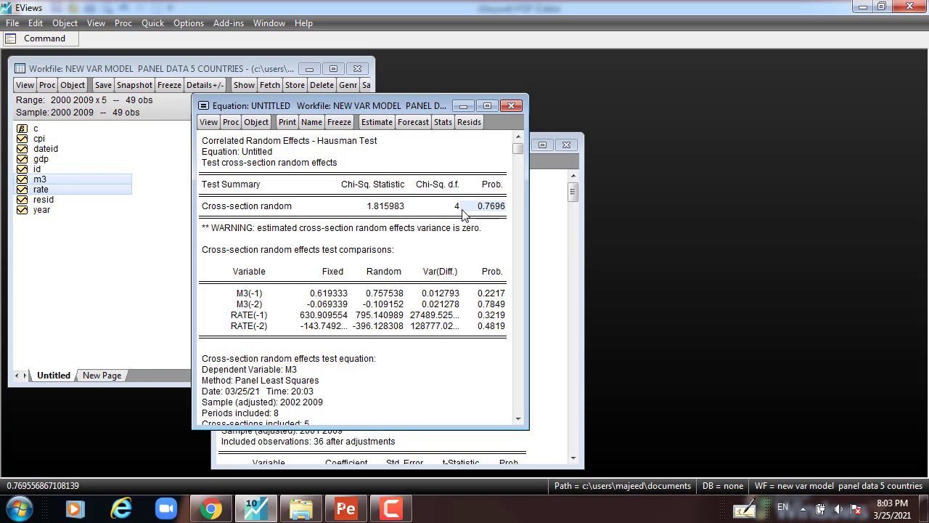
left_click(345, 508)
scroll(346, 345, "down", 5)
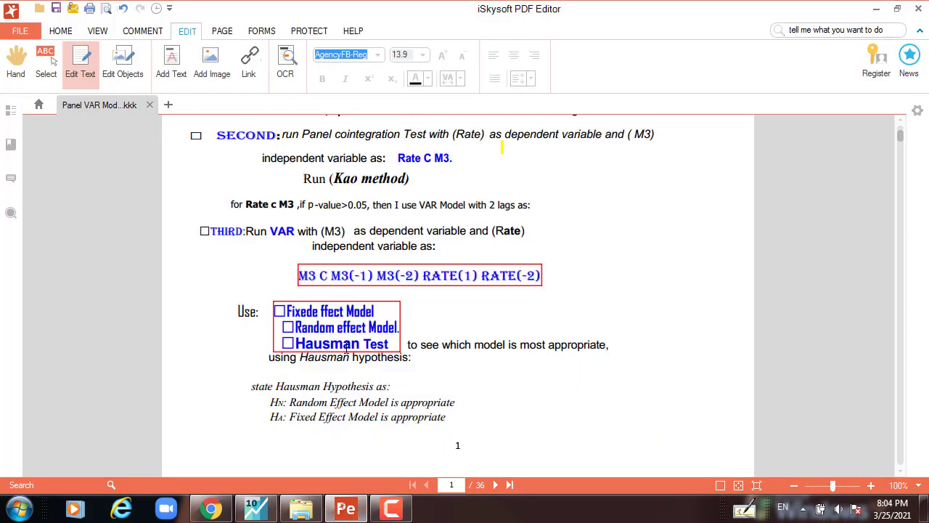
left_click(297, 408)
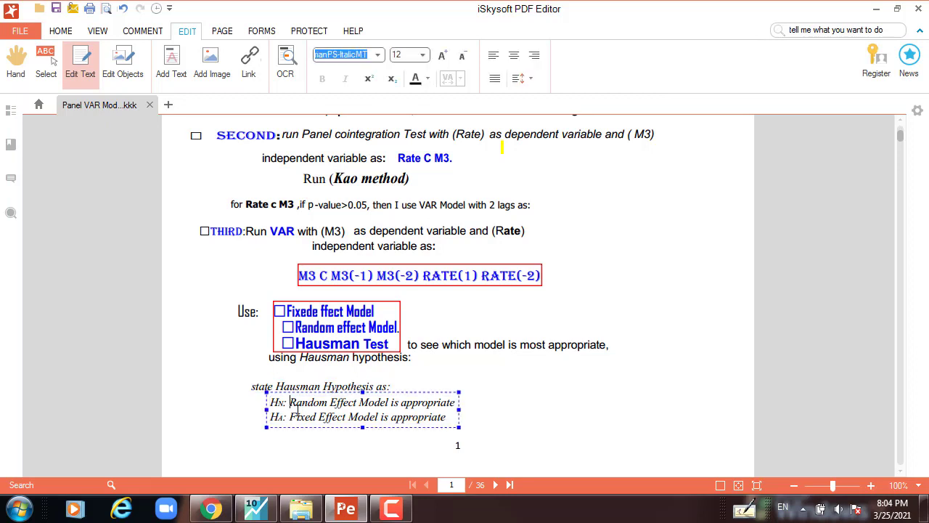
left_click(381, 402)
left_click(254, 508)
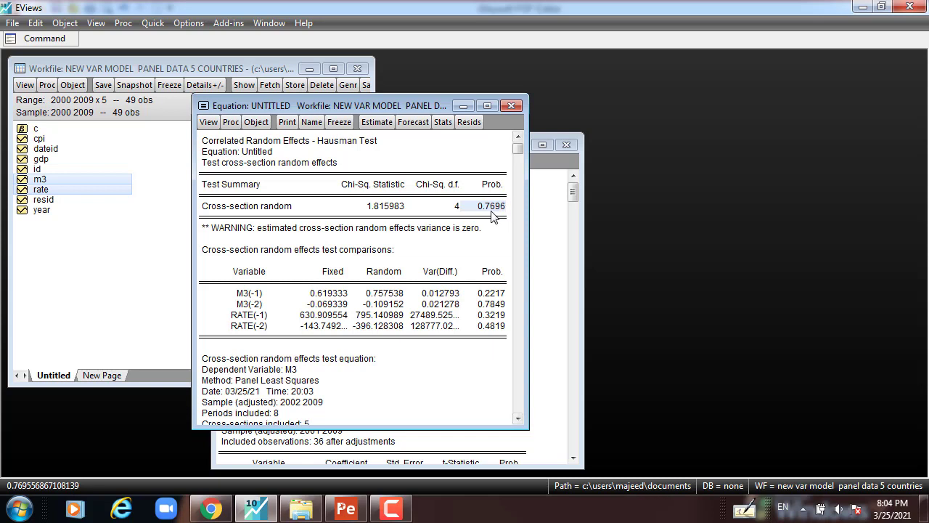
left_click(208, 122)
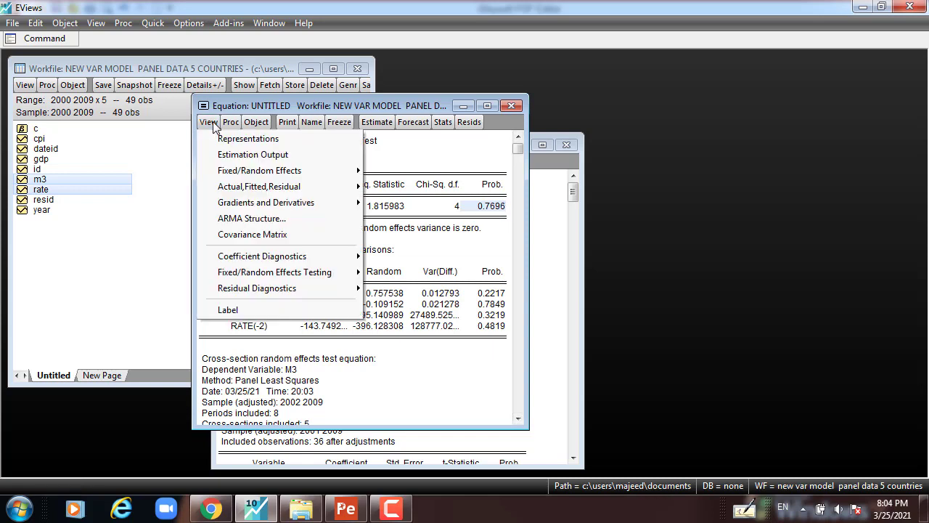
left_click(437, 140)
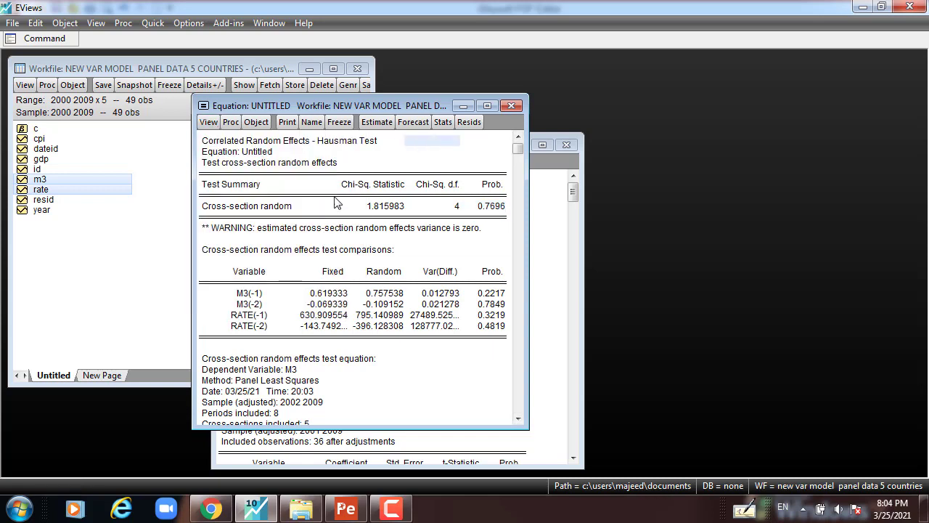
left_click(249, 318)
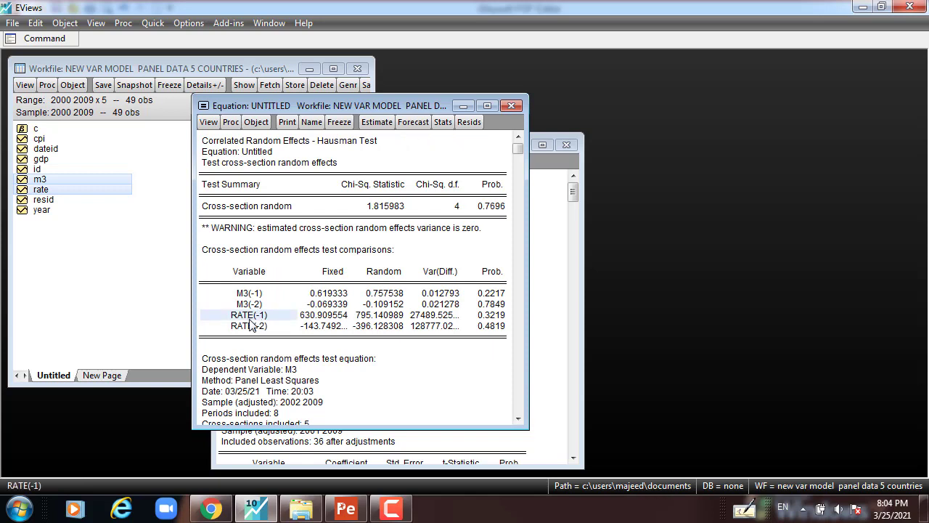
left_click(249, 325, "shift")
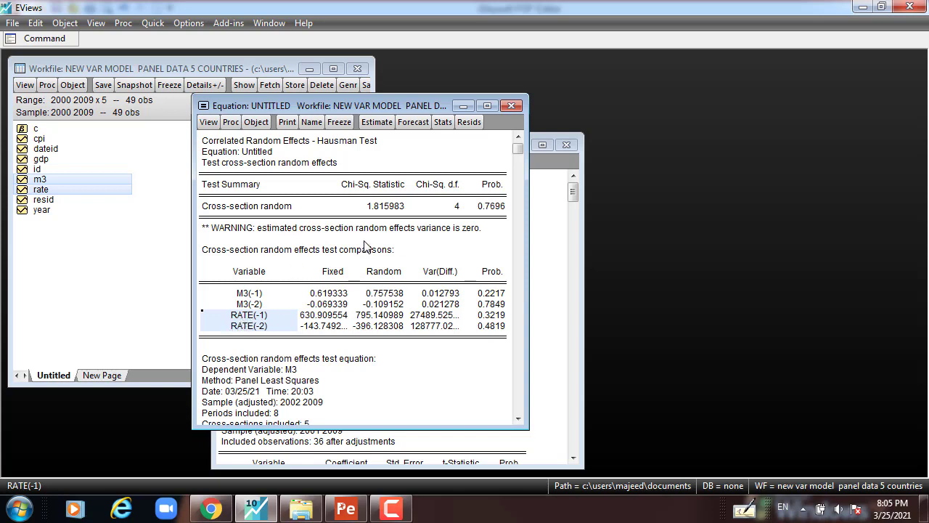
- Estimate the M3 equation again, keeping Random cross-section effects
left_click(377, 122)
left_click(264, 154)
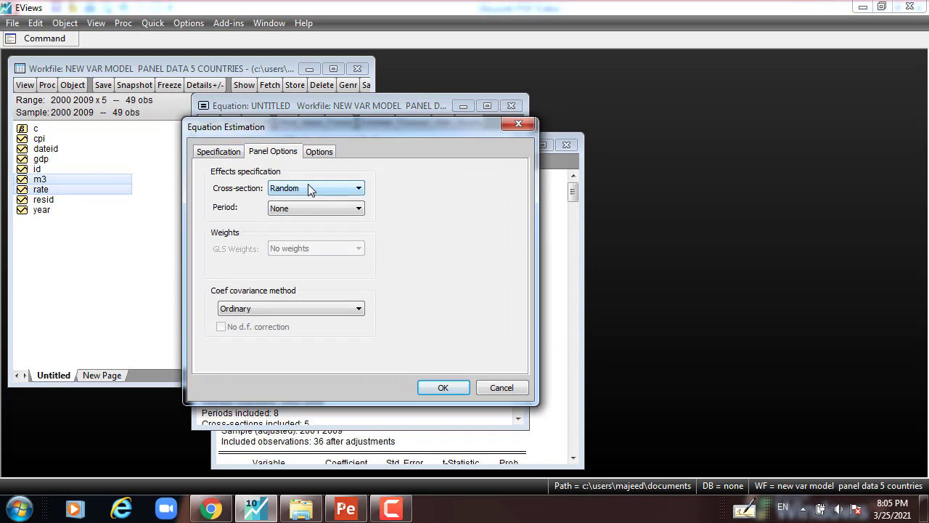
left_click(443, 388)
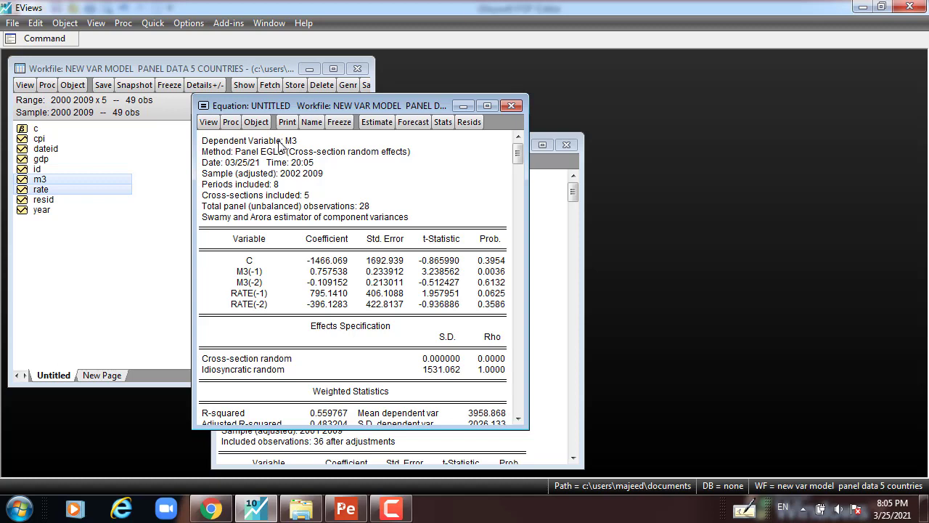
- Examine the RATE(-1) and RATE(-2) rows and the dependent variable in the random effects output
left_click(250, 294)
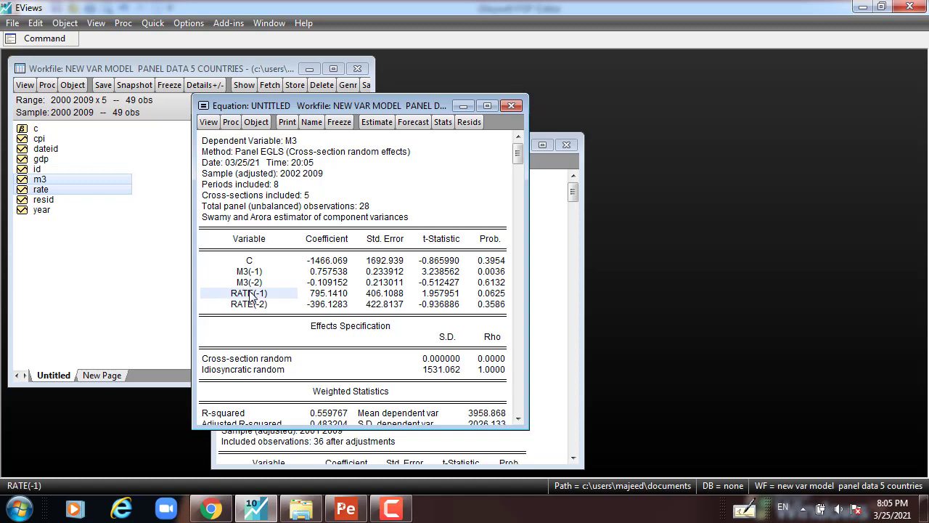
left_click(249, 303)
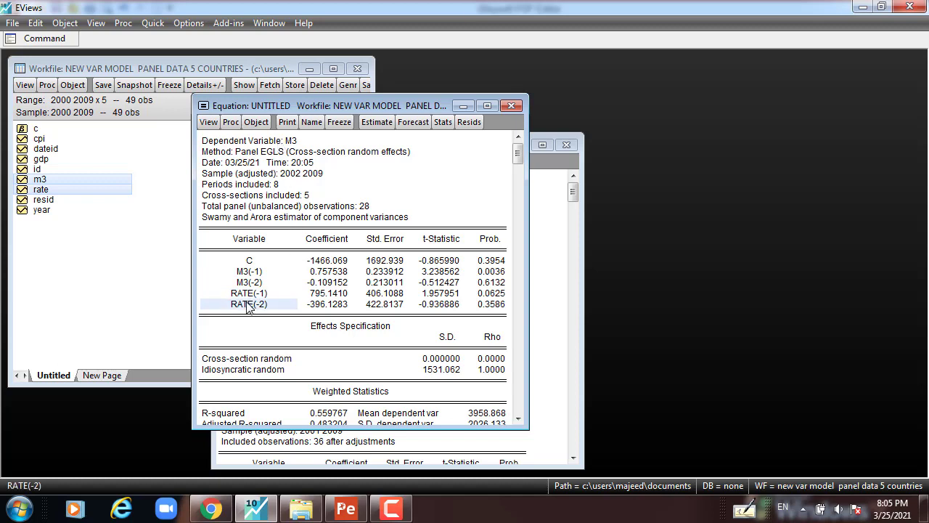
left_click(249, 283)
left_click(249, 305)
left_click(250, 283)
left_click_drag(251, 294, 254, 308)
left_click(286, 142)
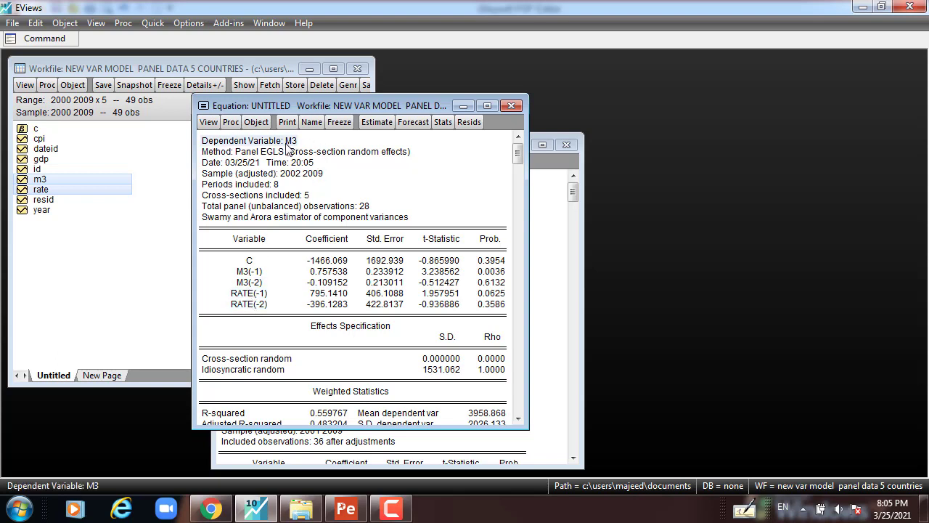
- Run a Wald coefficient restrictions test on the M3 equation with the restriction C(4)=c(5)=0
left_click(208, 122)
mouse_move(245, 257)
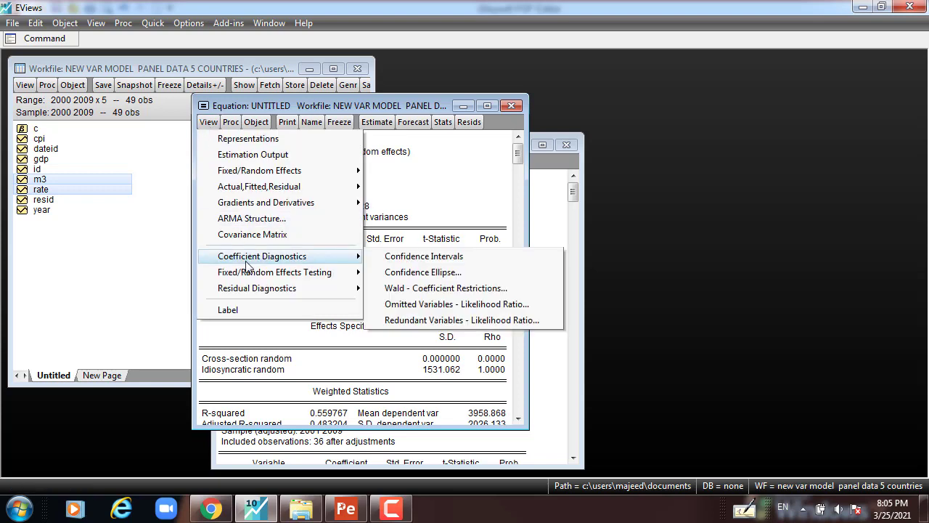
left_click(410, 288)
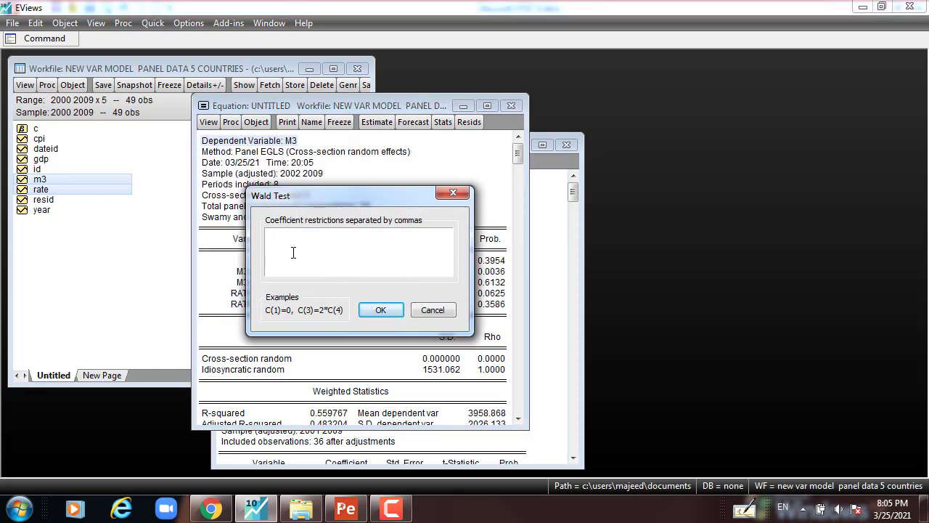
left_click_drag(330, 202, 444, 214)
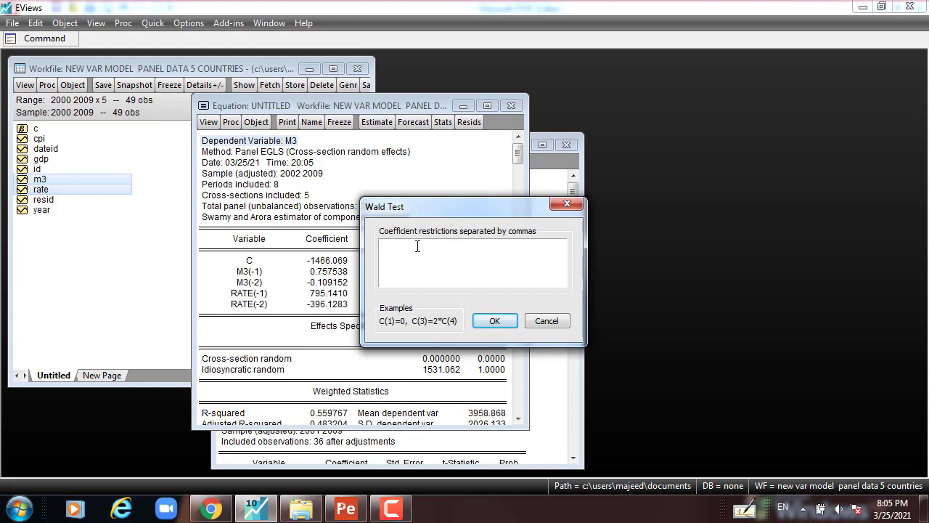
type("C(4)=c(5)=0")
left_click_drag(448, 243, 382, 244)
left_click_drag(439, 246, 366, 251)
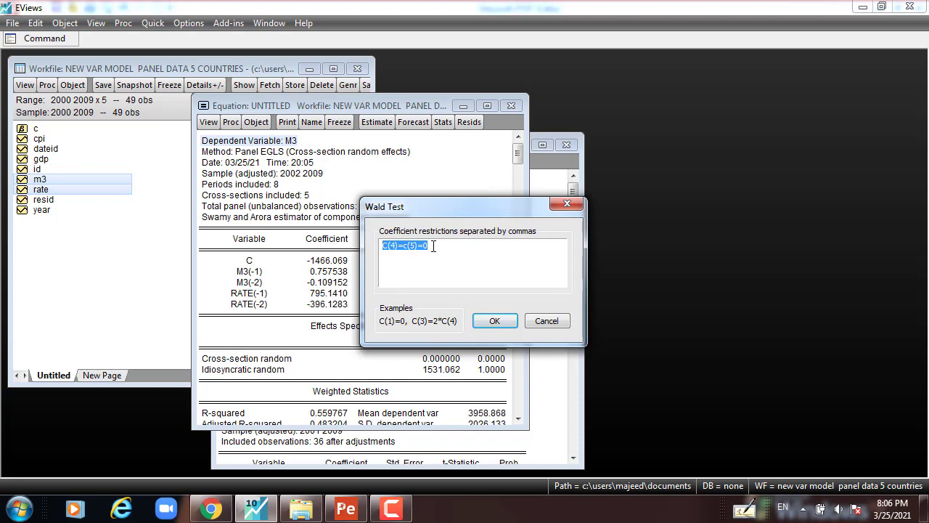
left_click(500, 322)
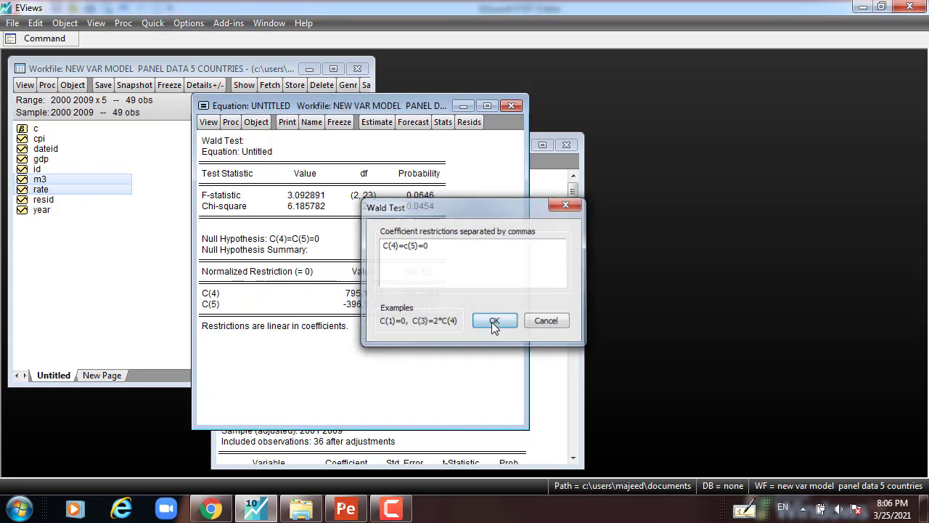
- Examine the Wald test's F-statistic probability and null hypothesis, and read the follow-up instructions on page 2 of the document in iSkysoft PDF Editor
left_click(430, 196)
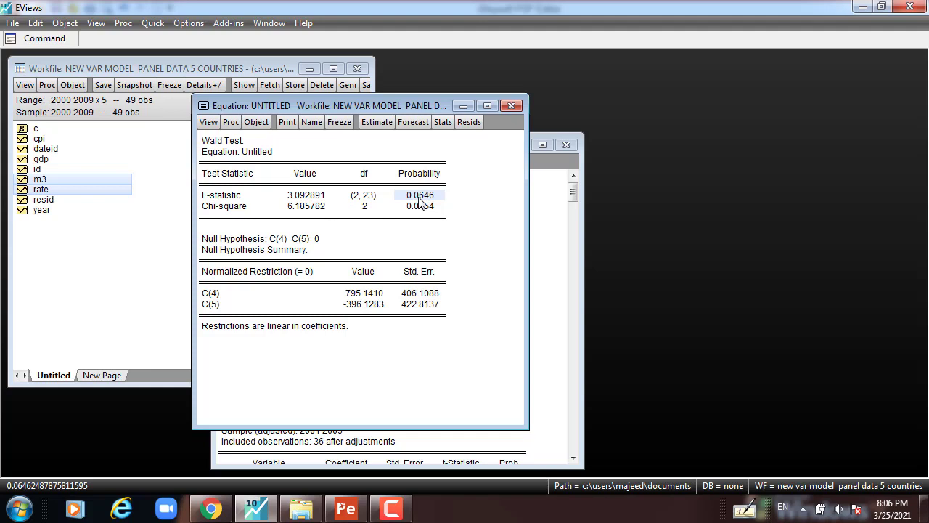
left_click(305, 240)
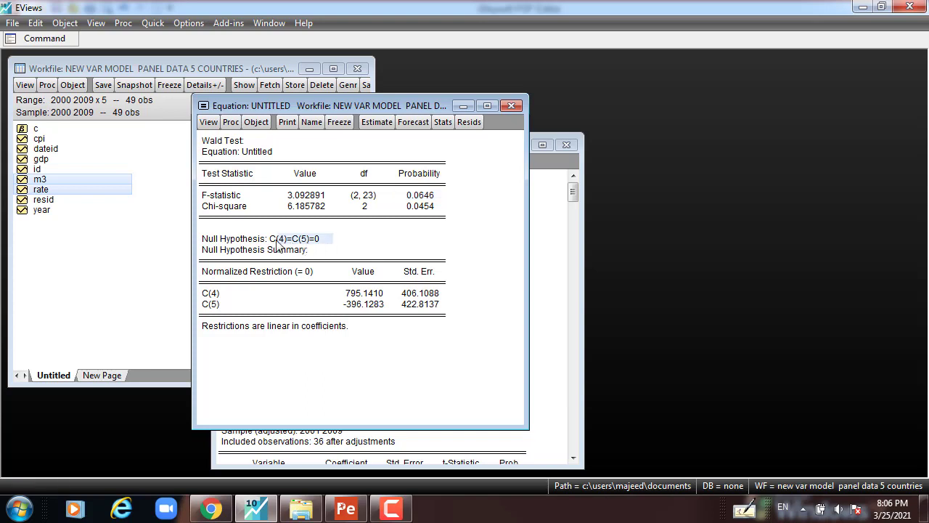
left_click(278, 243)
left_click(304, 244)
left_click(421, 195)
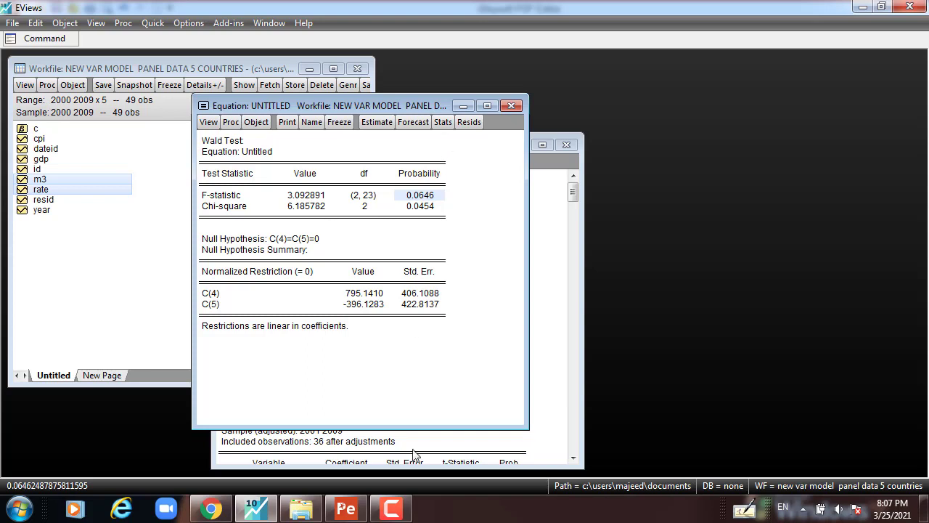
left_click(345, 508)
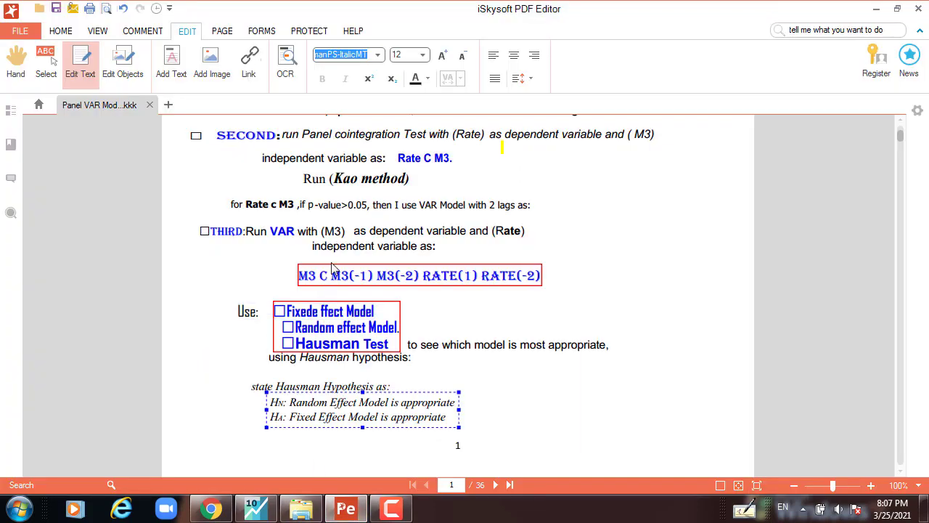
scroll(332, 266, "down", 10)
scroll(327, 305, "up", 5)
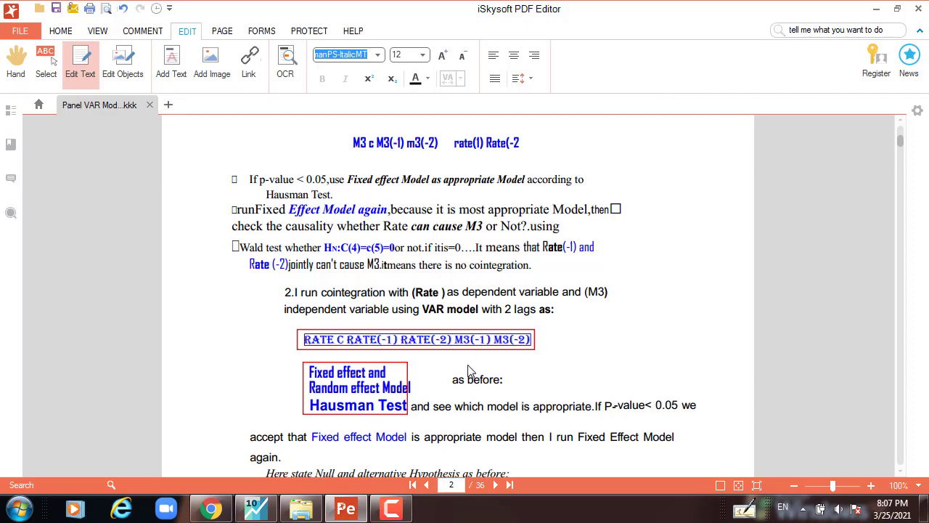
- Return to EViews and delete the untitled equation and the untitled Kao cointegration test group
left_click(251, 506)
left_click(506, 106)
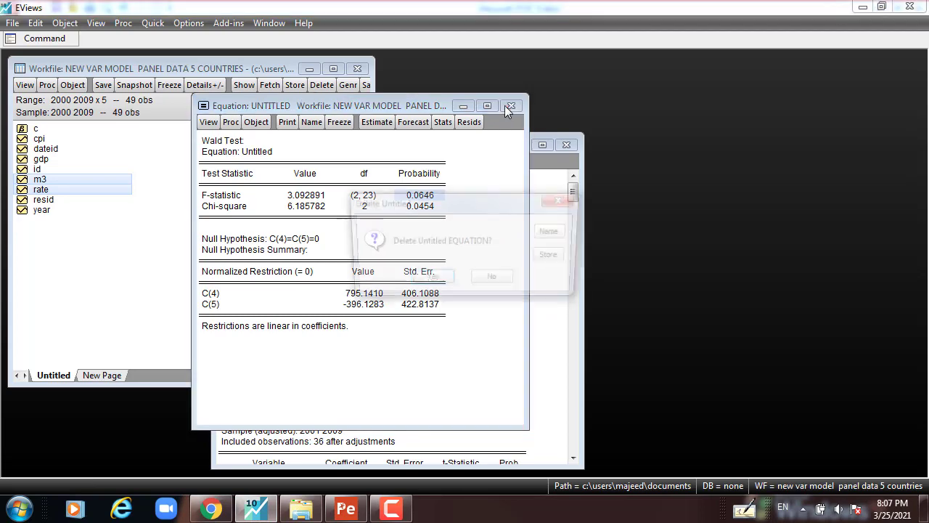
left_click(438, 278)
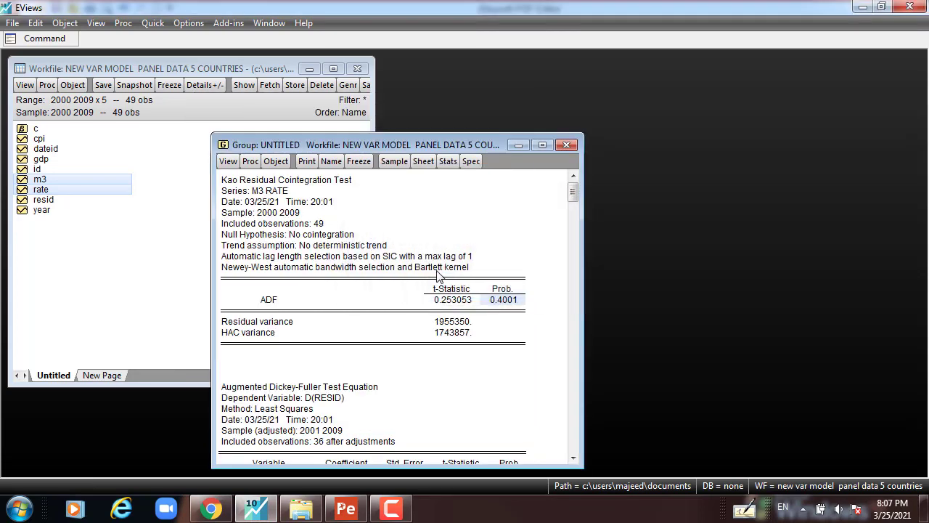
left_click(566, 144)
left_click(430, 279)
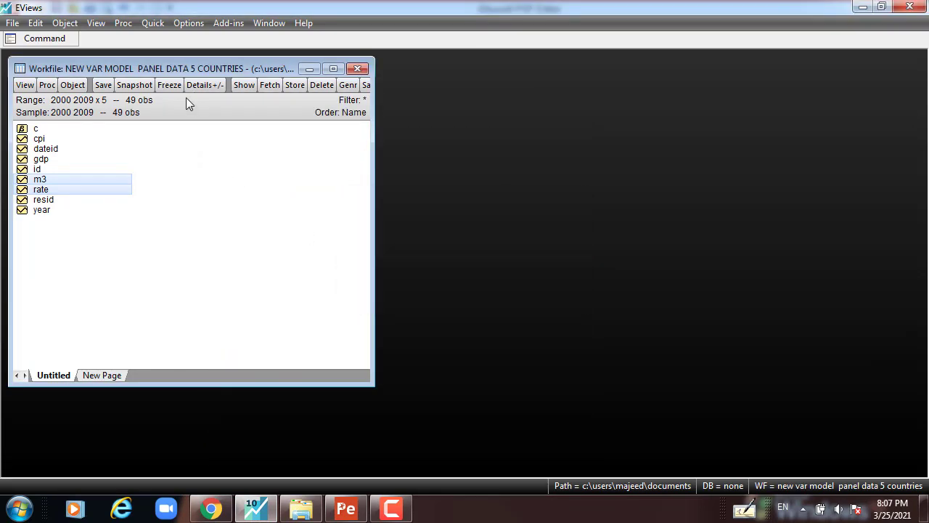
- Start a group cointegration test with the series list rate m3, placing Rate first as the dependent variable
left_click(156, 28)
mouse_move(187, 144)
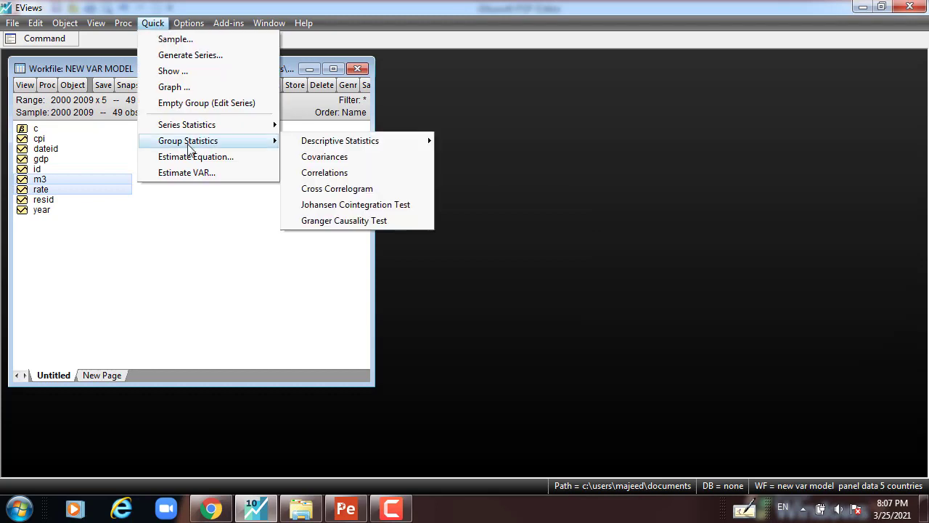
left_click(363, 206)
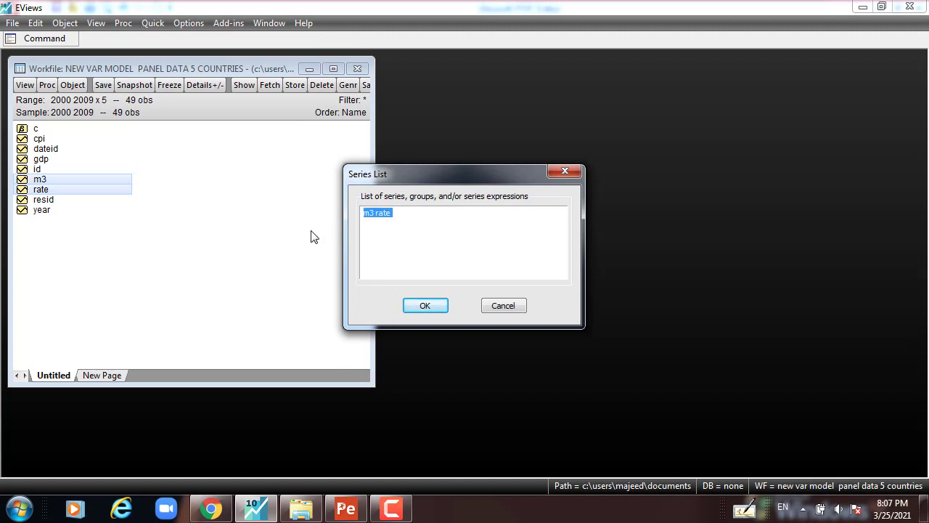
type("rate m3")
key("Left")
key("Left")
key("Left")
left_click(370, 216)
double_click(370, 215)
left_click_drag(379, 213, 388, 214)
left_click(425, 305)
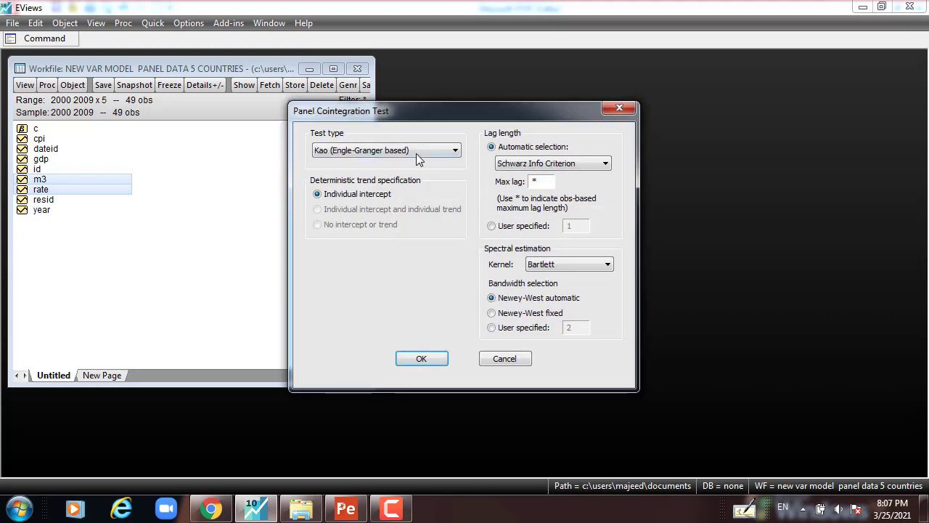
- Run the Pedroni (Engle-Granger based) panel cointegration test with individual intercept on Rate and M3, and examine the within- and between-dimension probabilities
left_click(456, 151)
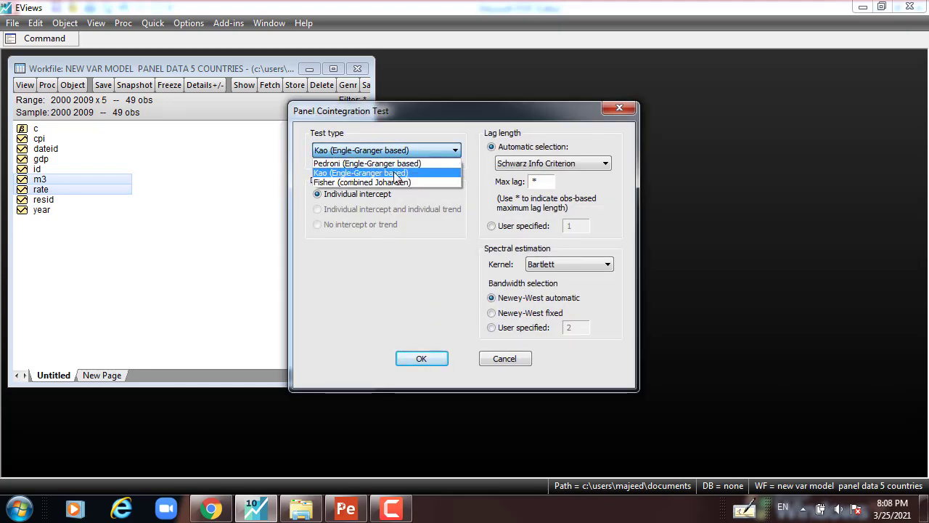
left_click(385, 163)
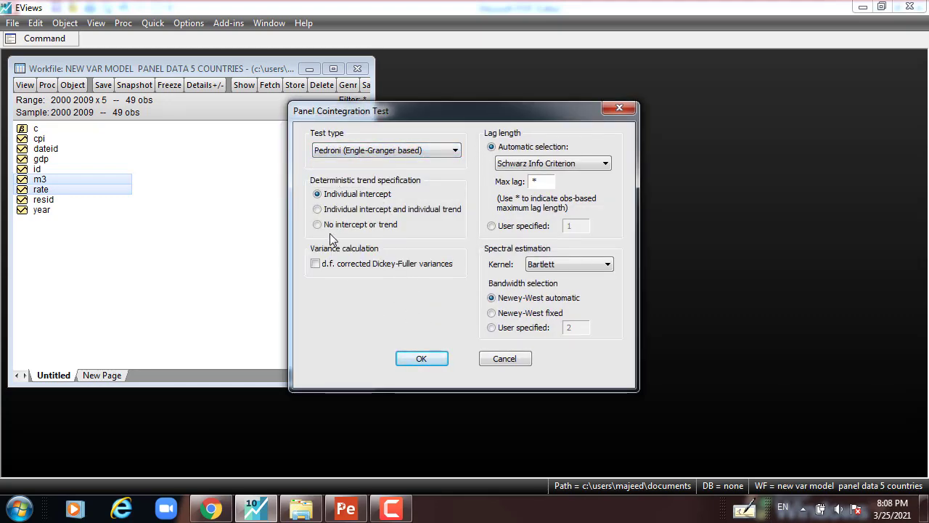
left_click(421, 358)
left_click_drag(444, 258, 442, 285)
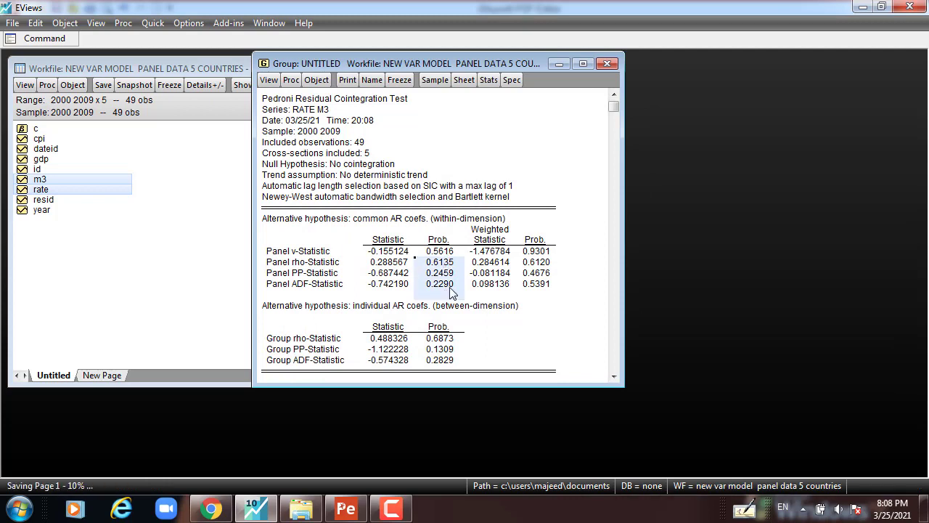
left_click_drag(535, 251, 535, 284)
left_click_drag(435, 338, 436, 360)
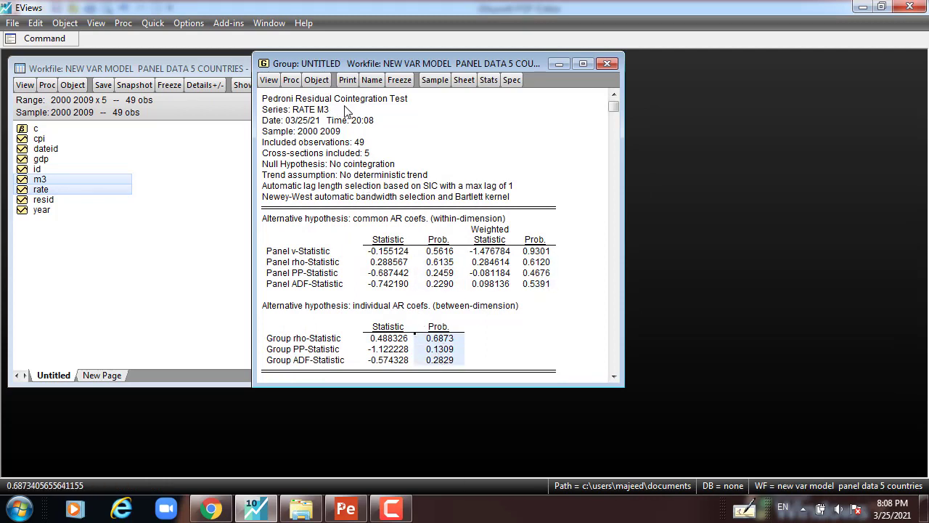
- Rerun the panel cointegration test on the Rate and M3 group as Kao (Engle-Granger based) and check the ADF probability
left_click(270, 79)
mouse_move(308, 301)
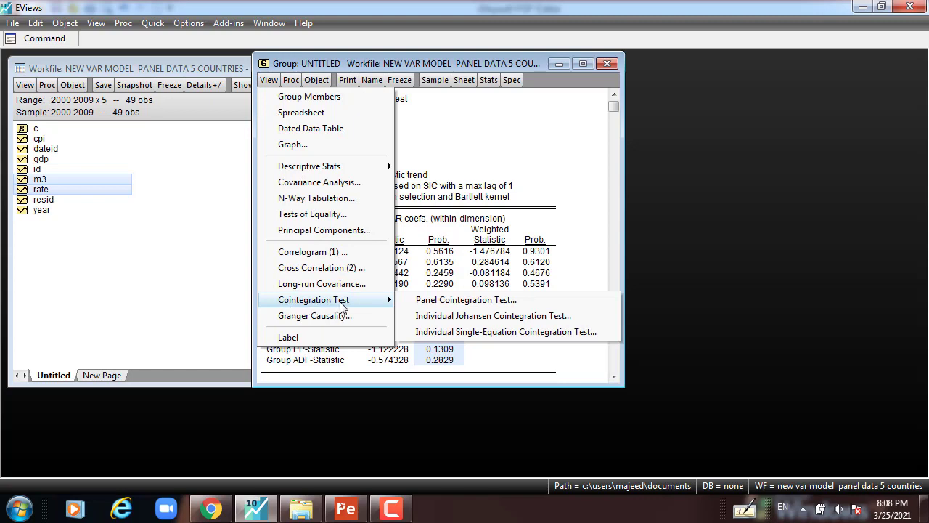
left_click(466, 300)
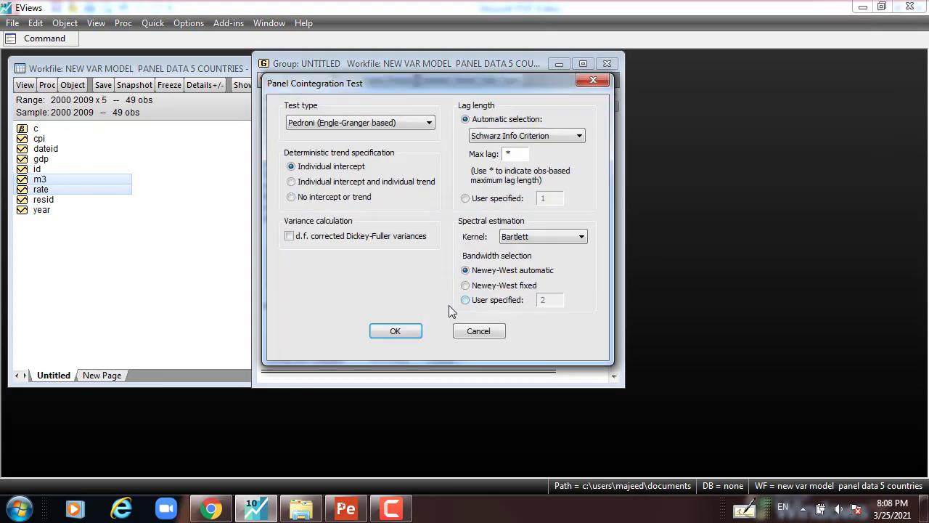
left_click(429, 123)
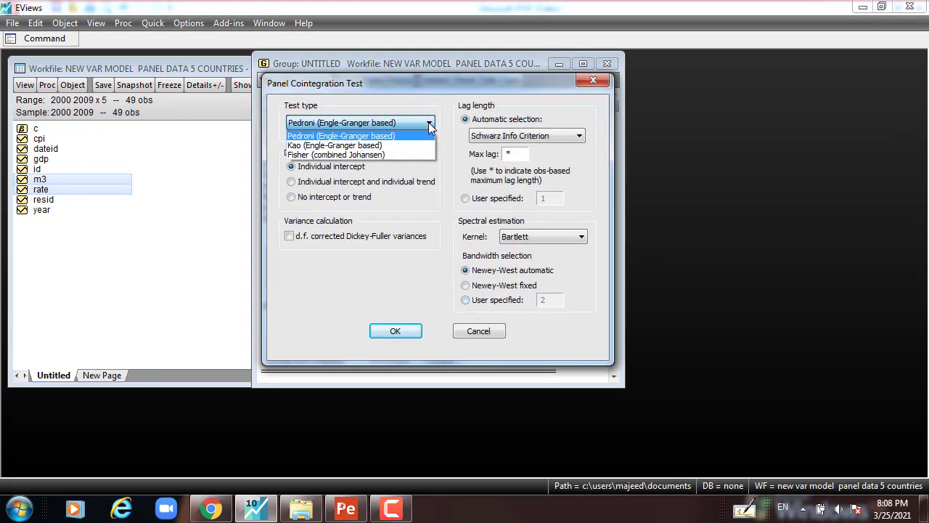
left_click(385, 144)
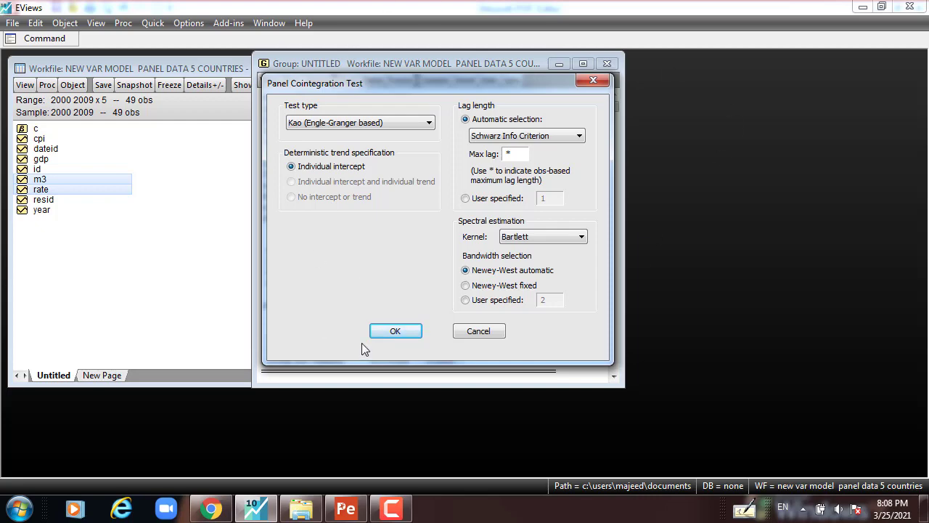
left_click(382, 334)
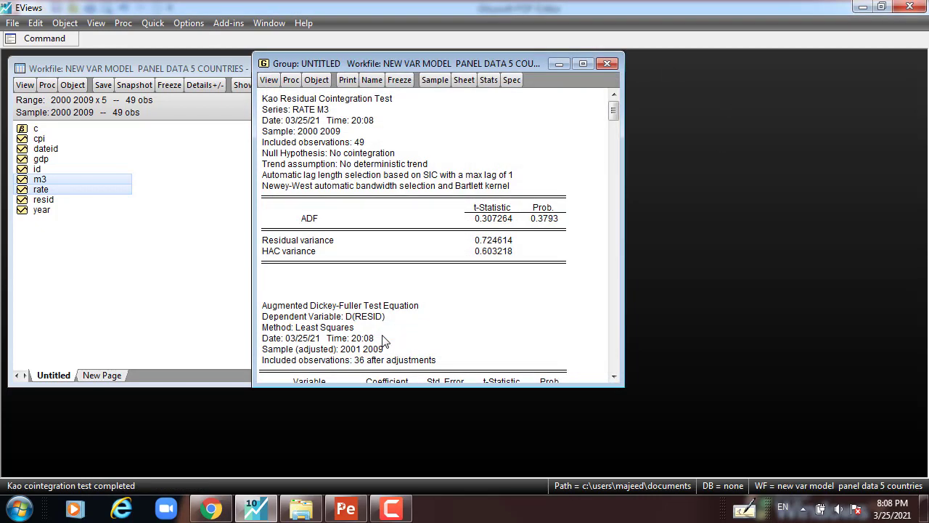
left_click(545, 219)
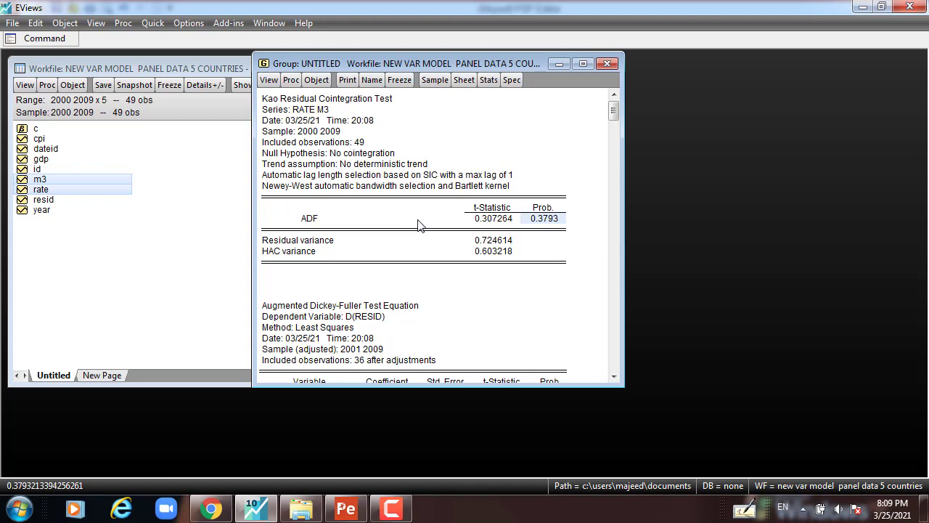
- Start a new equation estimation with the specification rate c rate(-1) rate(-2) m3(-1) m3(-2), using least squares
left_click(163, 24)
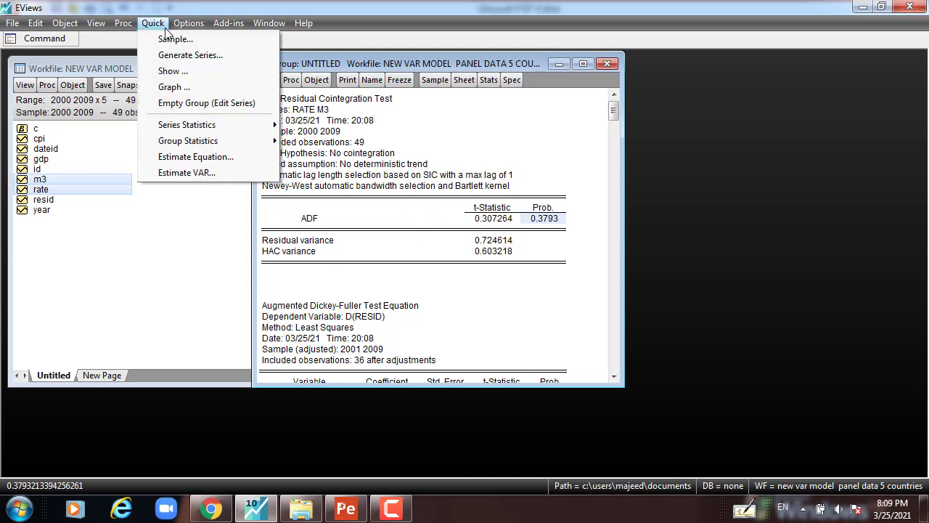
left_click(190, 156)
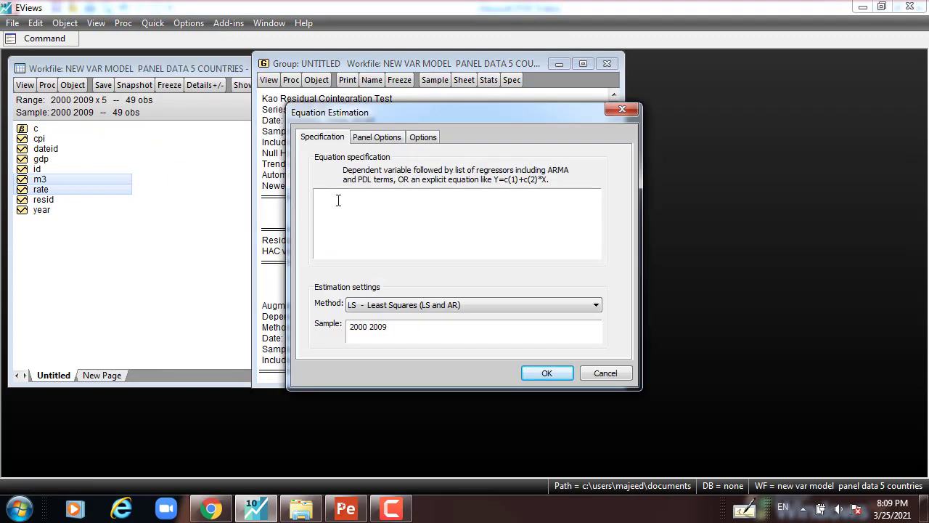
type("rate crate")
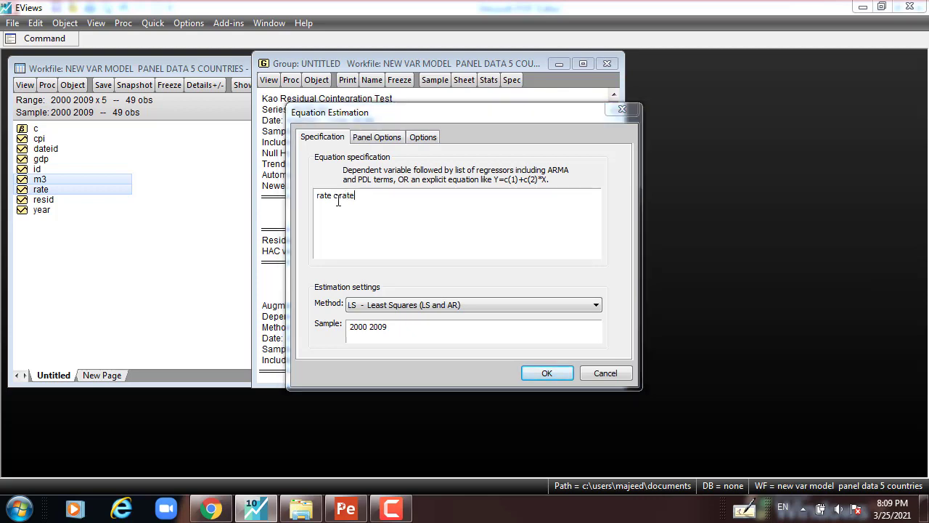
type("(-1)")
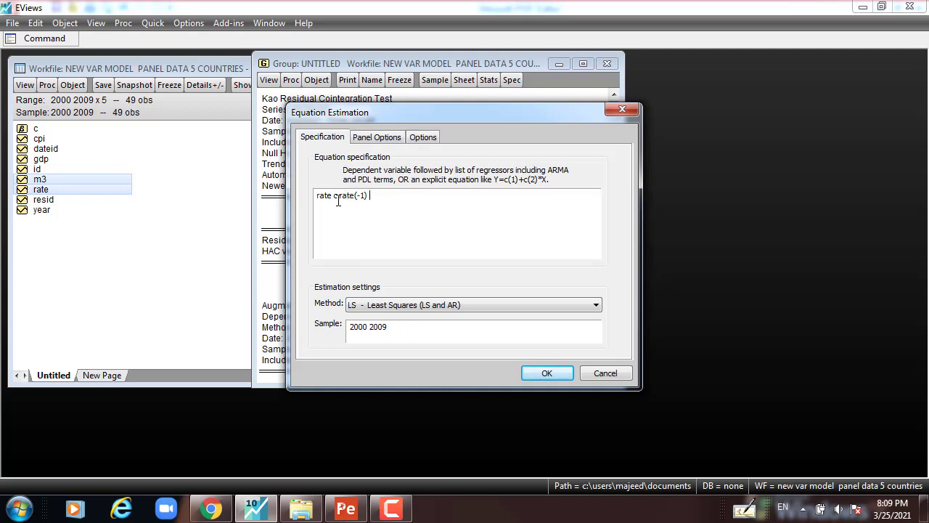
type(" rate")
type("(-2) m3(-1) m3")
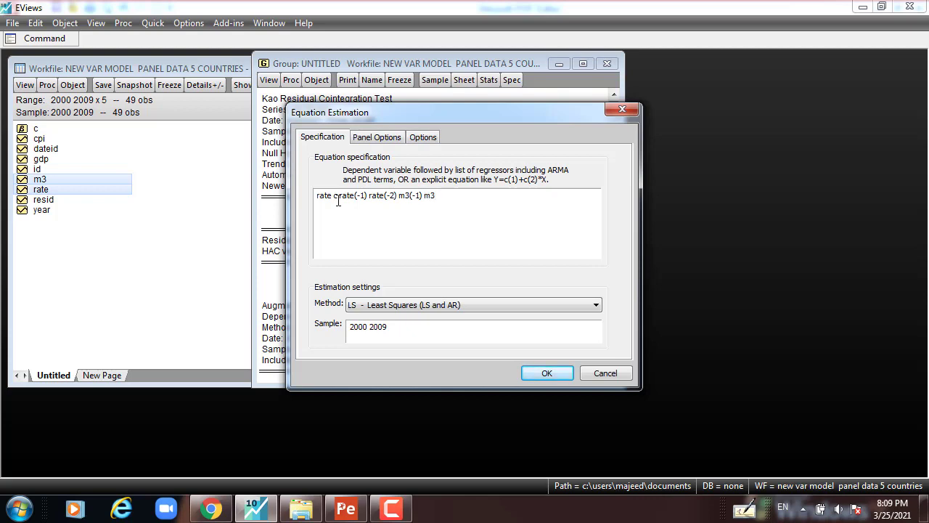
type("(-2)")
left_click(336, 202)
left_click_drag(318, 195, 448, 196)
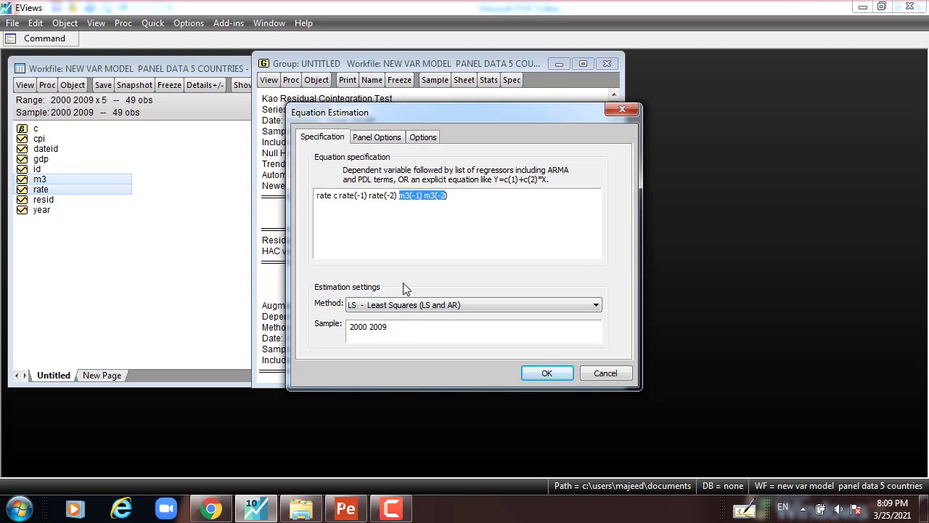
- Estimate the Rate equation with fixed cross-section effects and no period effects
left_click(365, 138)
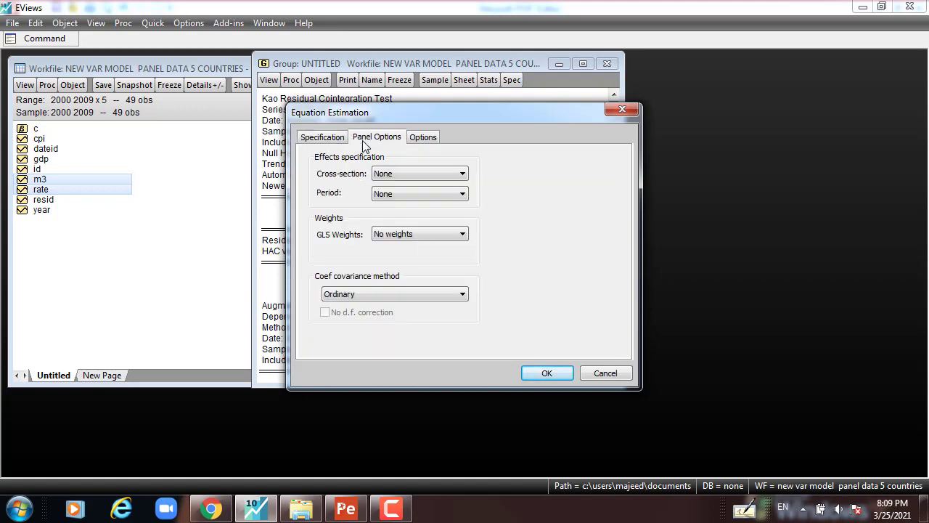
left_click(385, 174)
left_click(392, 199)
left_click(532, 376)
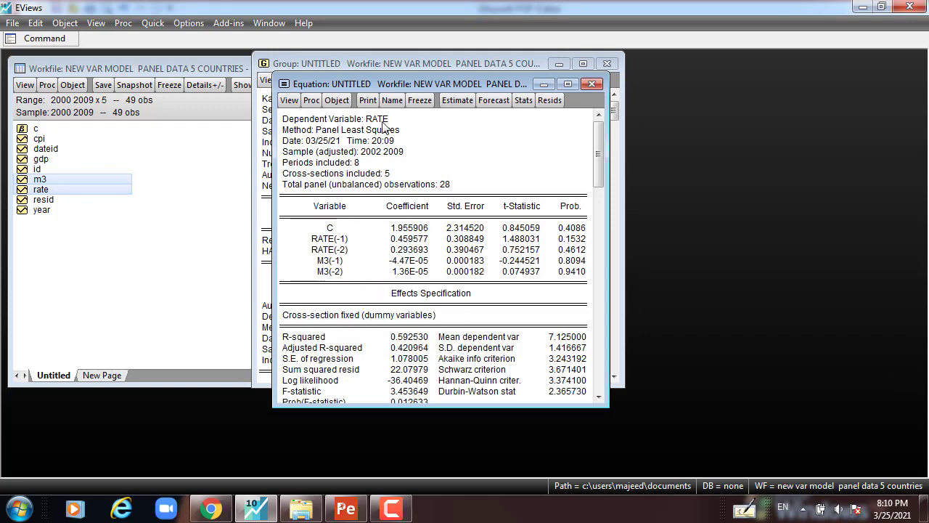
- Re-estimate the Rate equation with random cross-section effects and review its dependent variable and the M3 lag terms
left_click(457, 101)
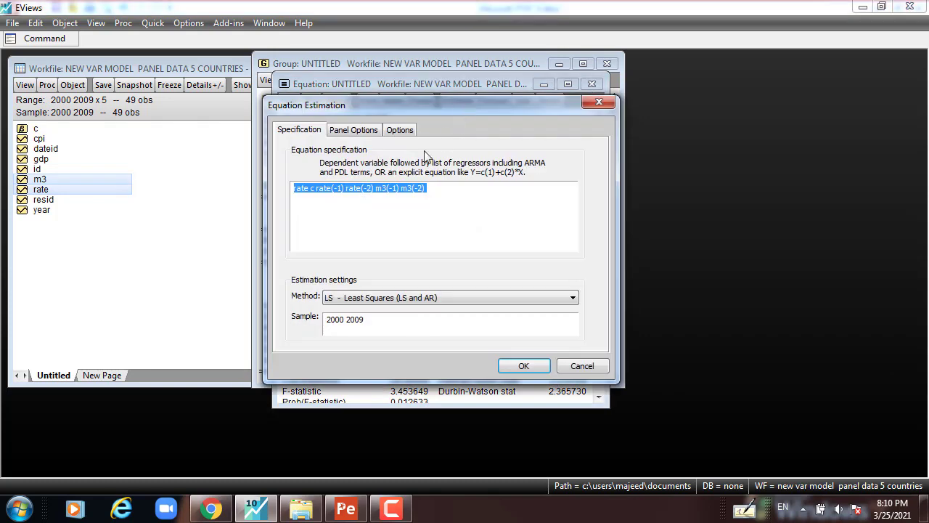
left_click(348, 130)
left_click(375, 163)
left_click(378, 196)
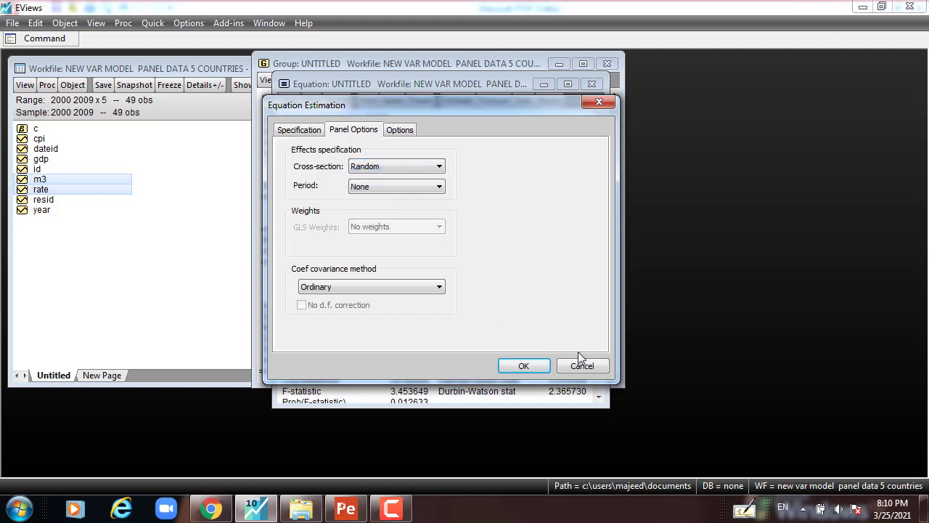
left_click(523, 366)
left_click_drag(336, 240, 335, 288)
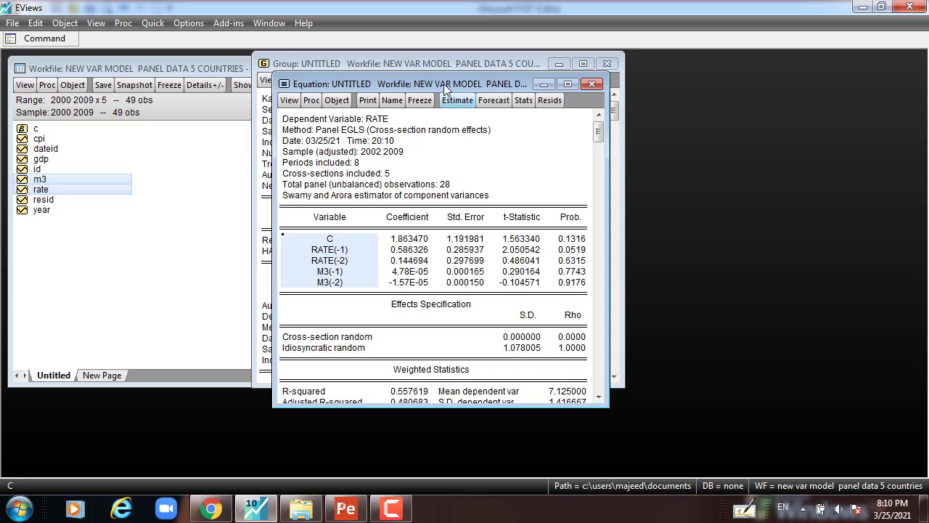
left_click(370, 122)
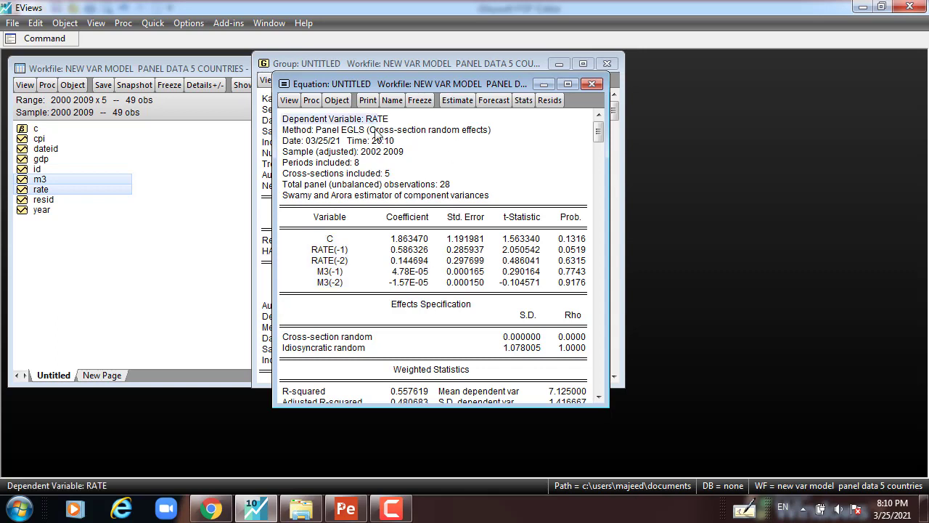
left_click(329, 272)
left_click(325, 304)
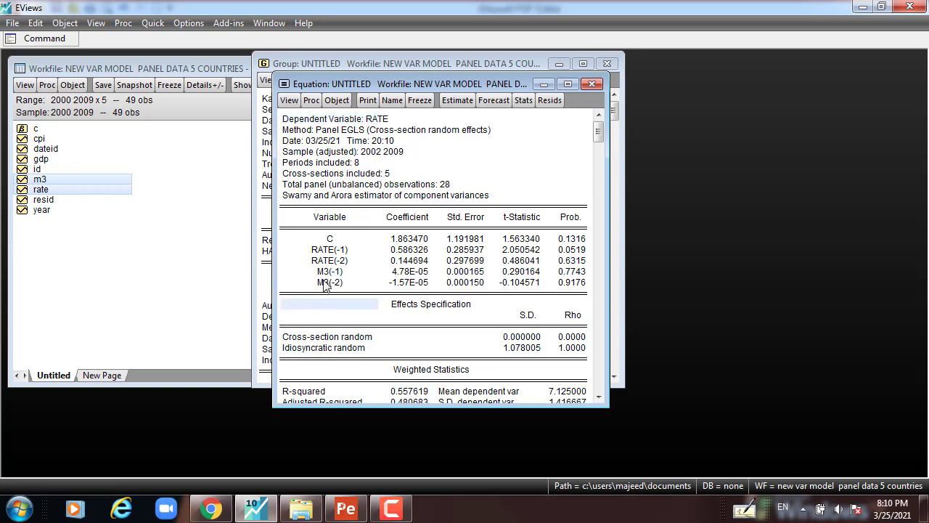
left_click(327, 284)
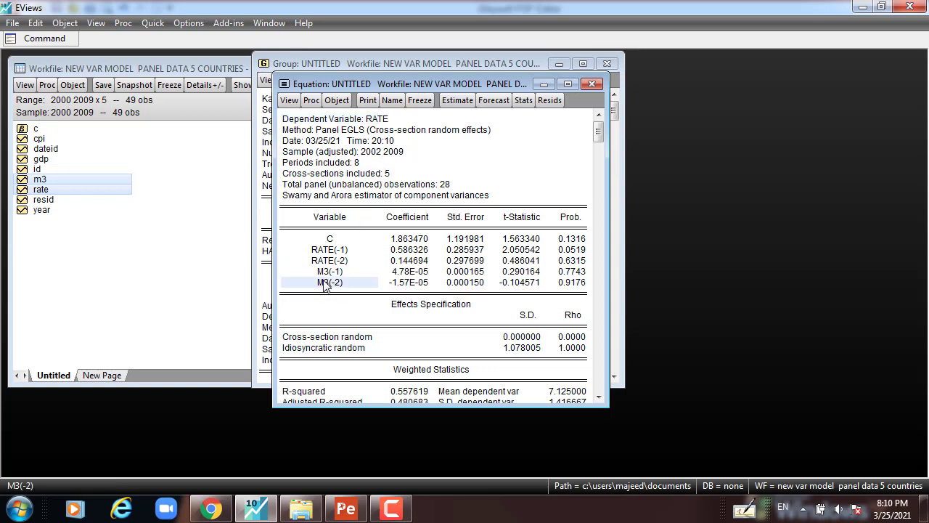
- Run the Correlated Random Effects - Hausman Test on the Rate equation and check the cross-section random probability
left_click(289, 100)
mouse_move(362, 250)
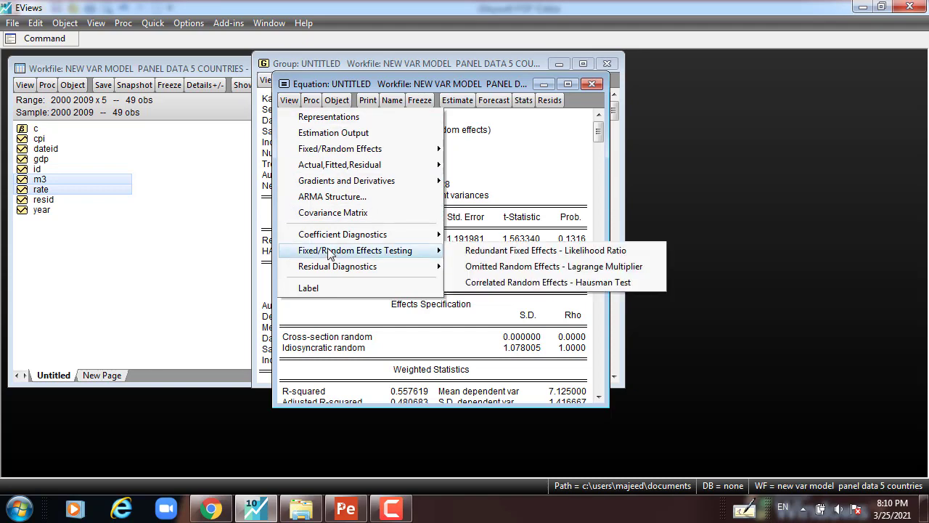
left_click(537, 282)
left_click(580, 185)
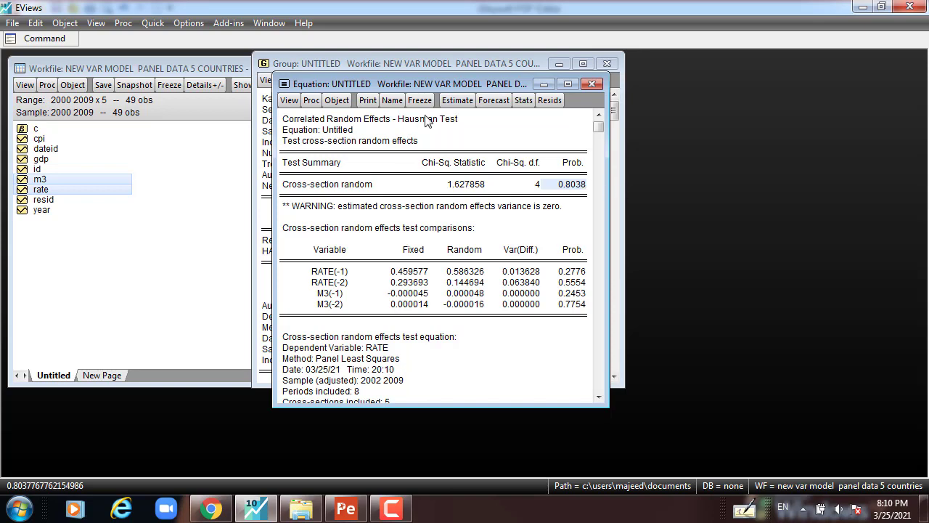
- Estimate the Rate equation again with random cross-section effects and mark M3(-1) and M3(-2) in the output
left_click(457, 100)
left_click(353, 132)
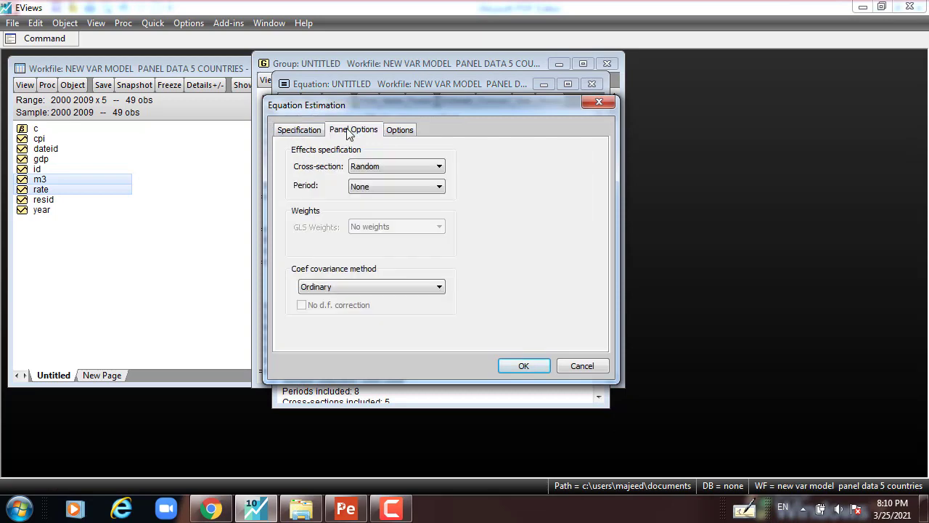
left_click(516, 363)
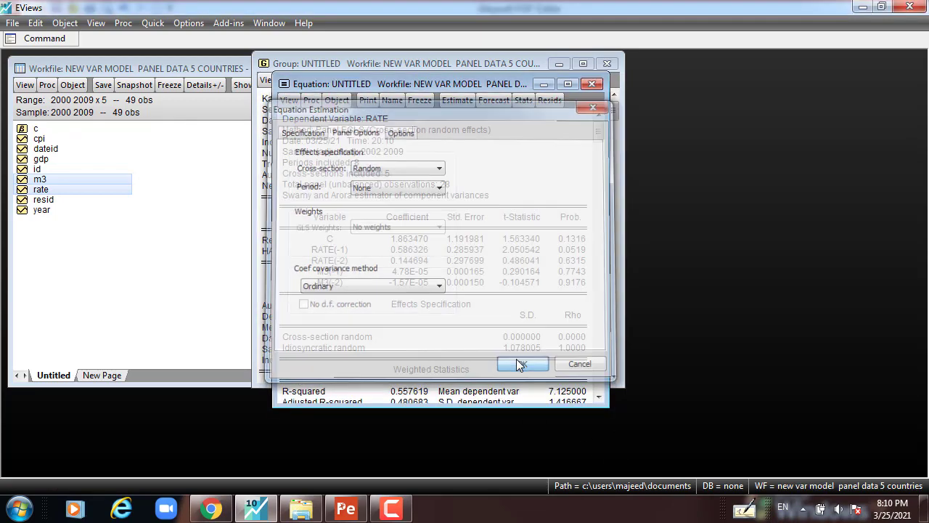
left_click_drag(336, 274, 333, 283)
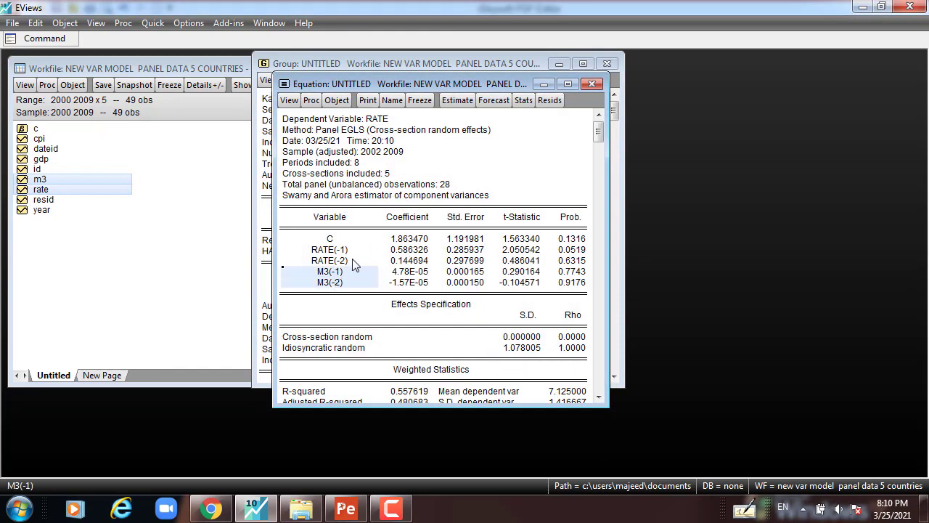
- Mark M3(-1) and M3(-2), followed by the dependent variable line, in the random-effects Rate equation output
left_click(289, 101)
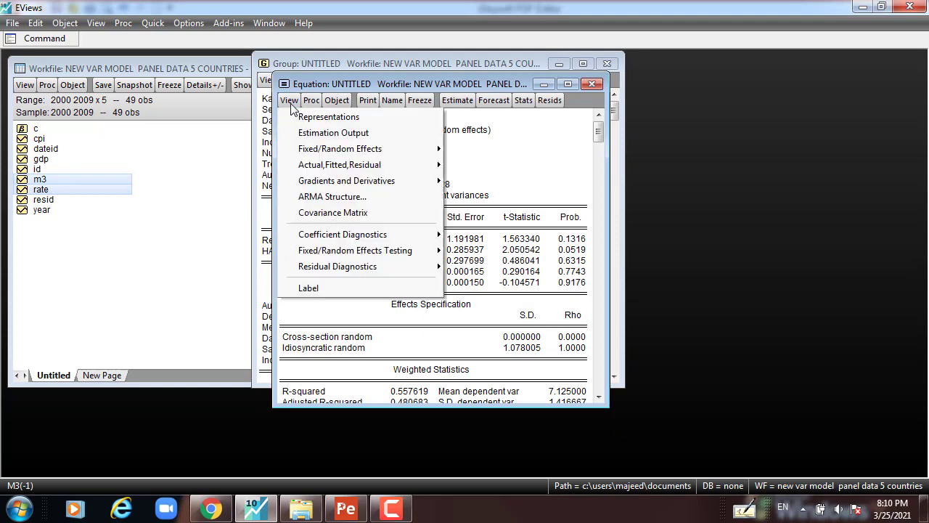
left_click(476, 149)
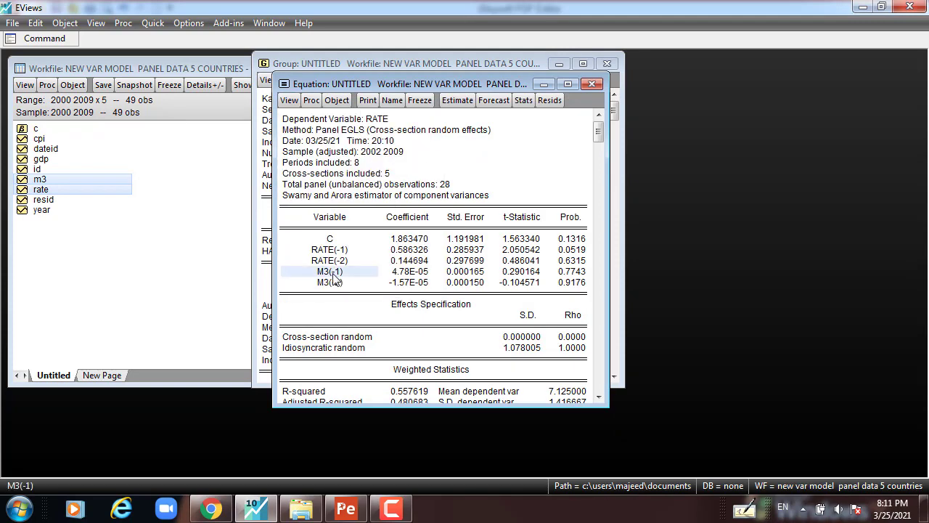
left_click_drag(338, 273, 334, 283)
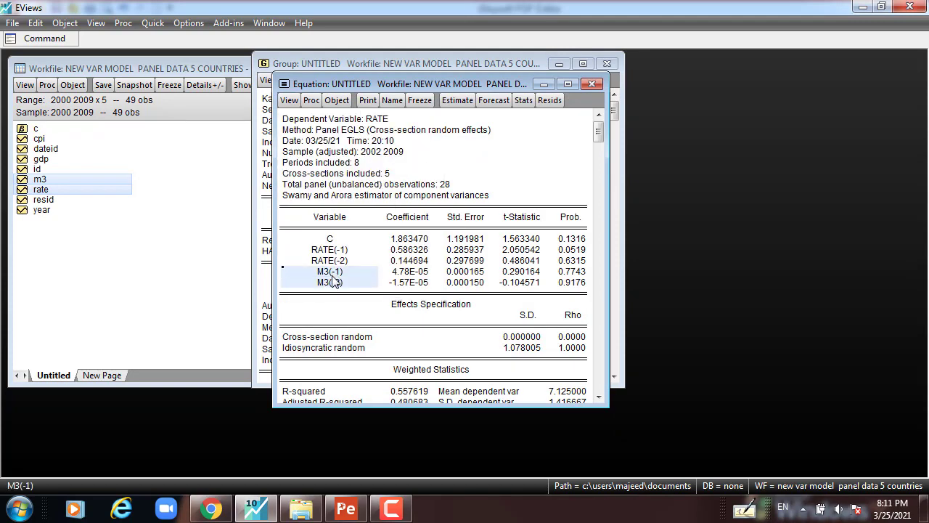
left_click(382, 119)
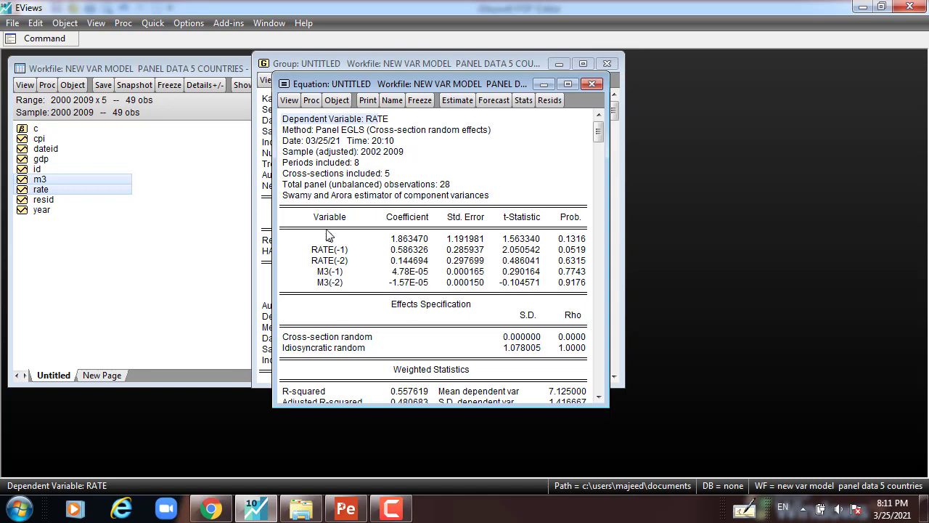
- Run a Wald coefficient restrictions test on the Rate equation with the restriction c(4)=c(5)=0
left_click(291, 102)
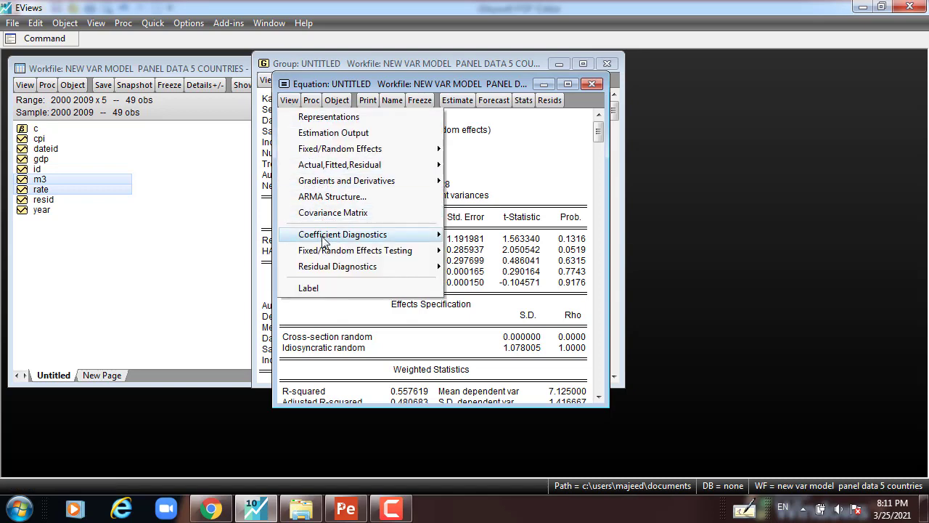
mouse_move(325, 240)
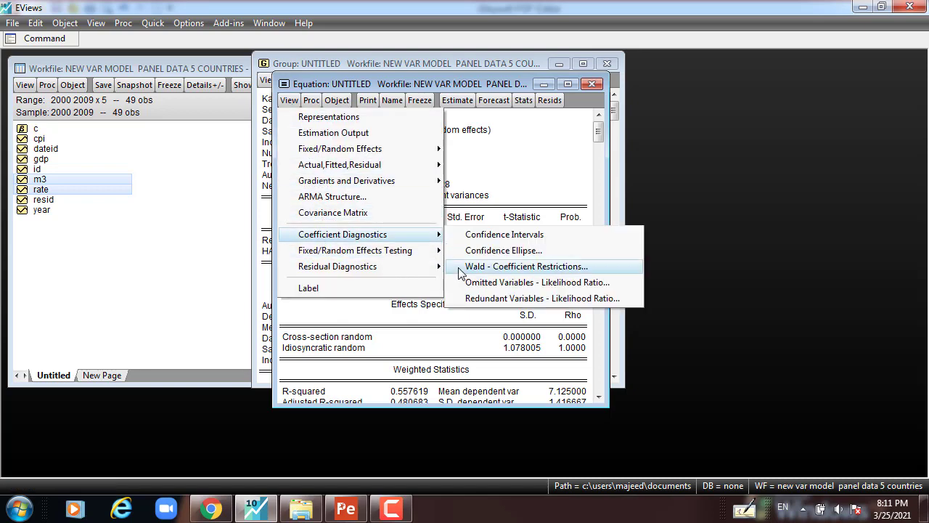
left_click(471, 267)
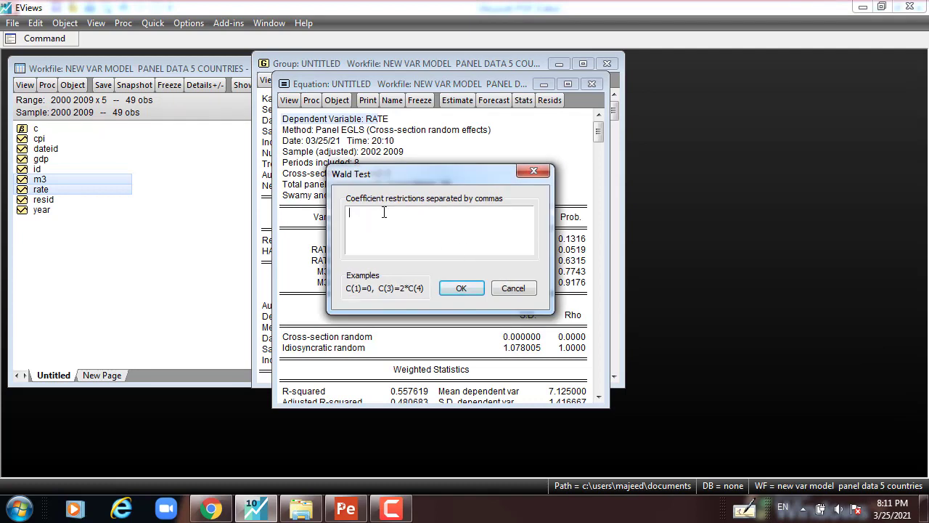
type("c(4)=c(5)=0")
double_click(396, 216)
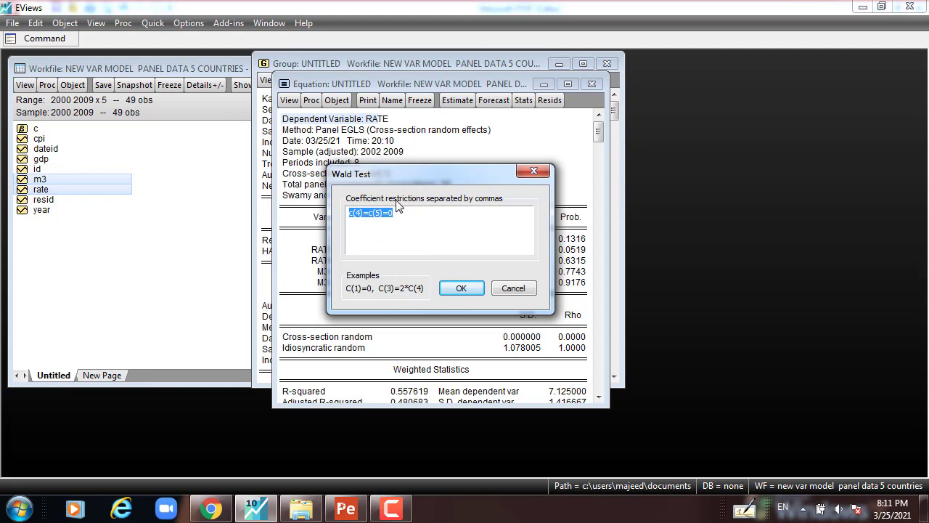
left_click_drag(407, 175, 469, 175)
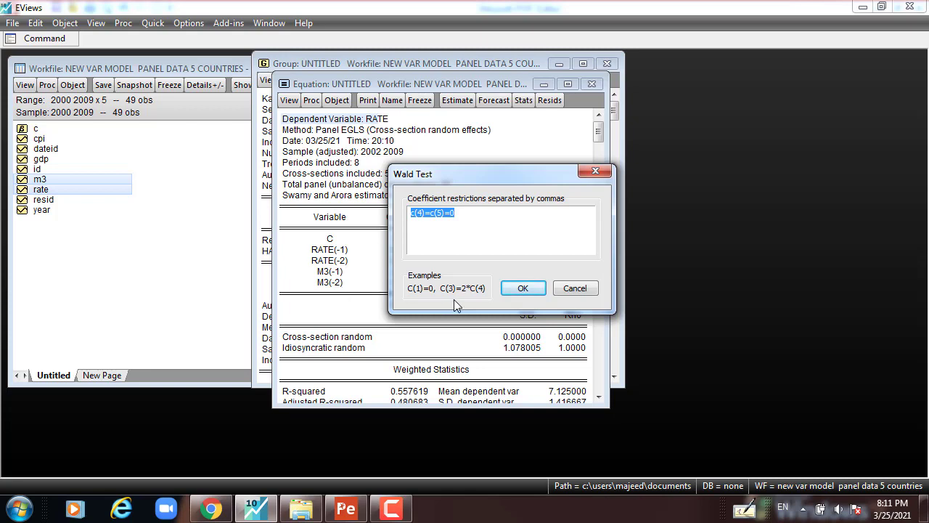
left_click(524, 290)
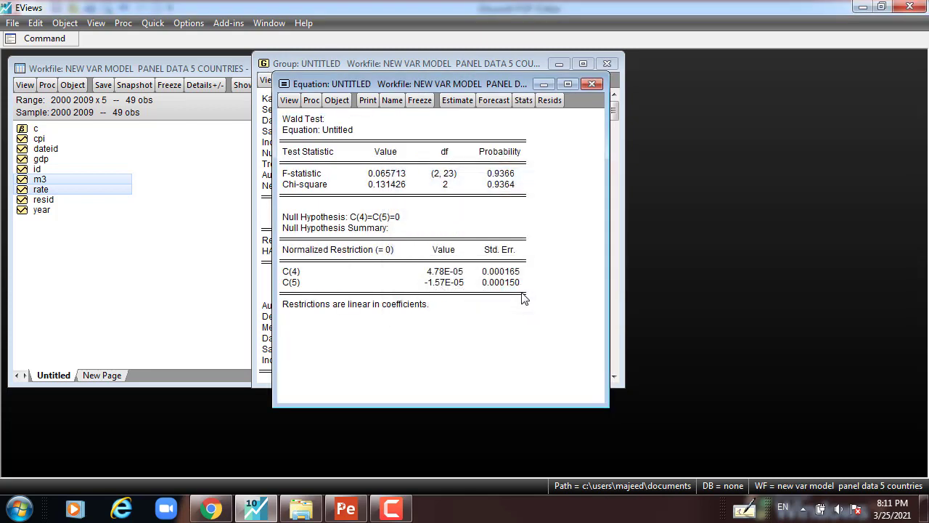
- Check the F-statistic probability in the Wald test results and reposition the equation window
left_click(500, 177)
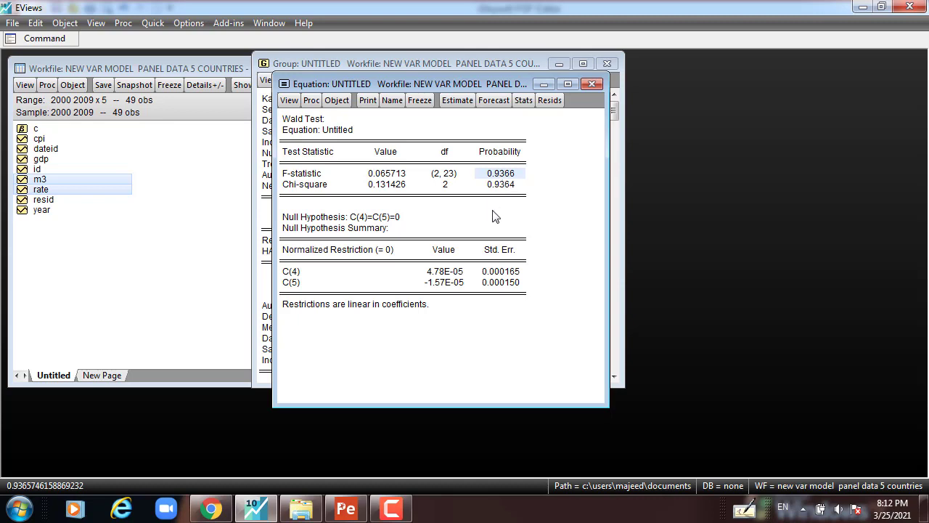
mouse_move(379, 85)
left_mouse_down()
mouse_move(484, 85)
mouse_move(383, 92)
left_mouse_up()
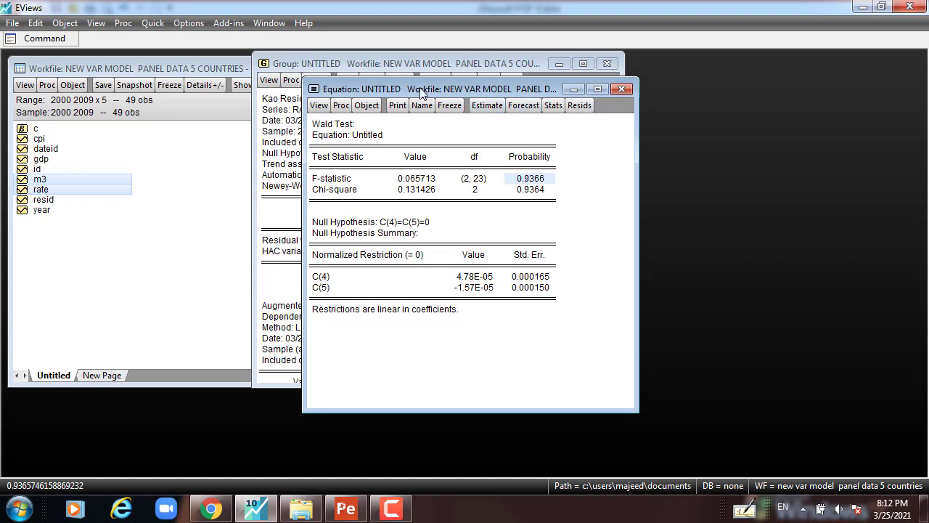
left_click_drag(420, 90, 420, 72)
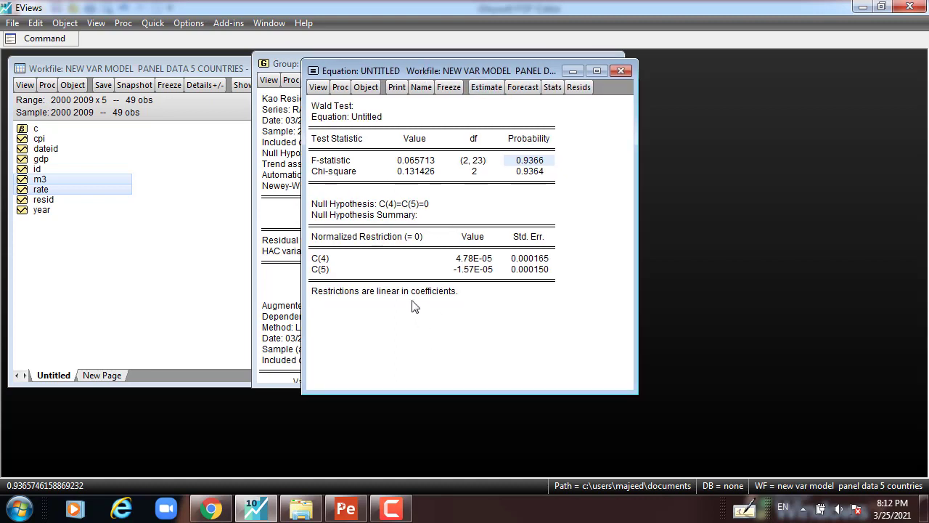